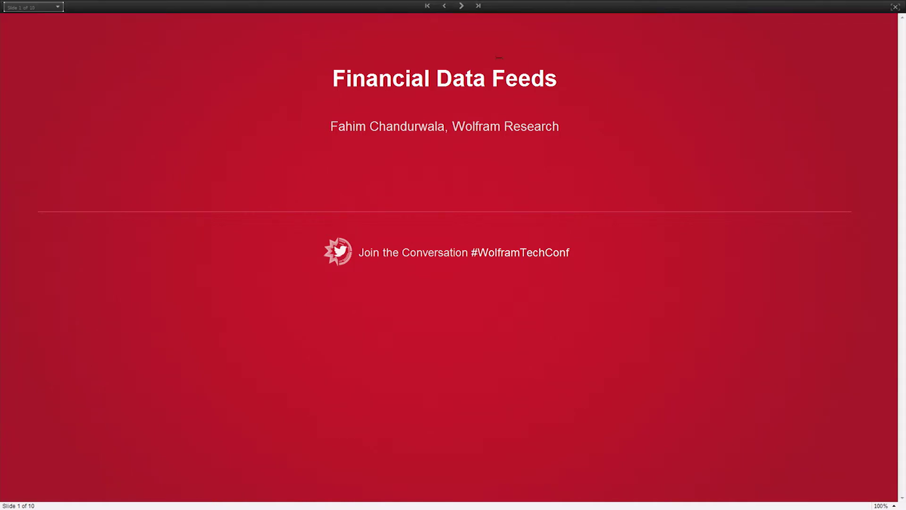
Go to the Wolfram Finance Platform slide and expand Current Functionality, Upcoming Data Feeds, Targeted Audience and Extra Resources
{"action": "left_click", "coordinate": [462, 6]}
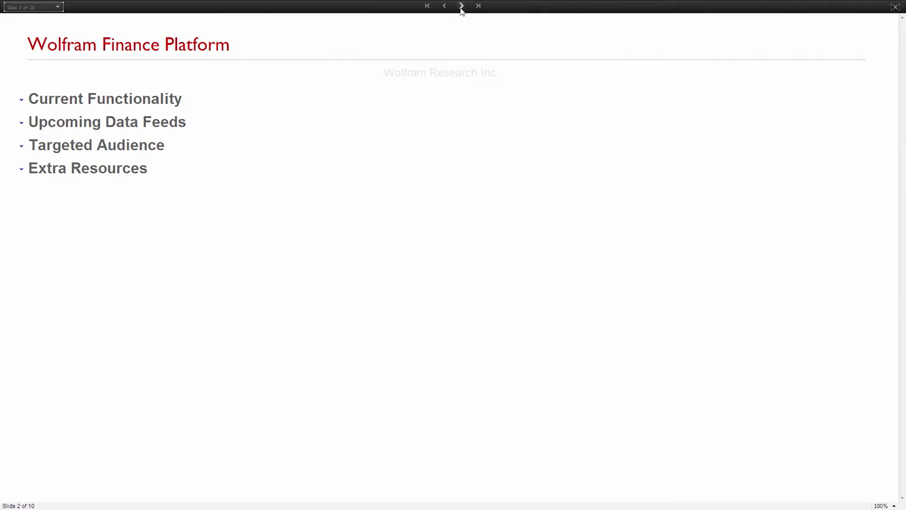
{"action": "left_click", "coordinate": [461, 6]}
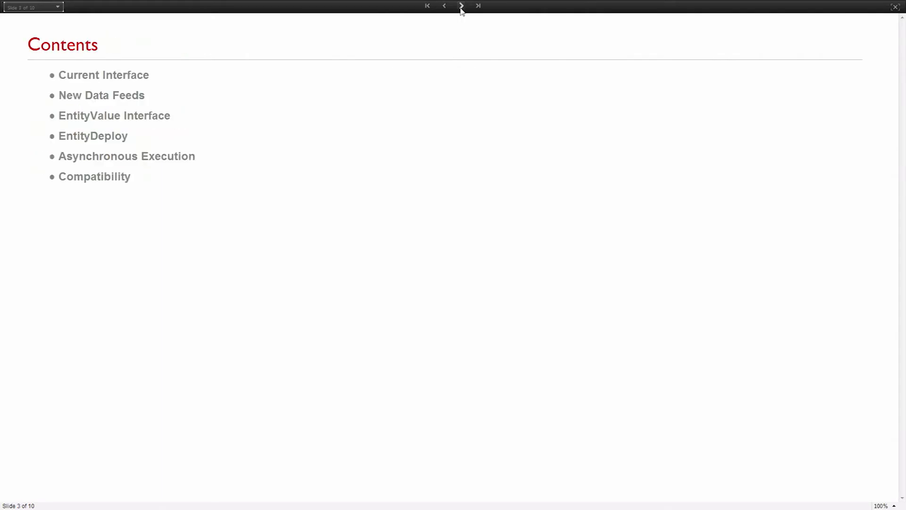
{"action": "left_click", "coordinate": [445, 6]}
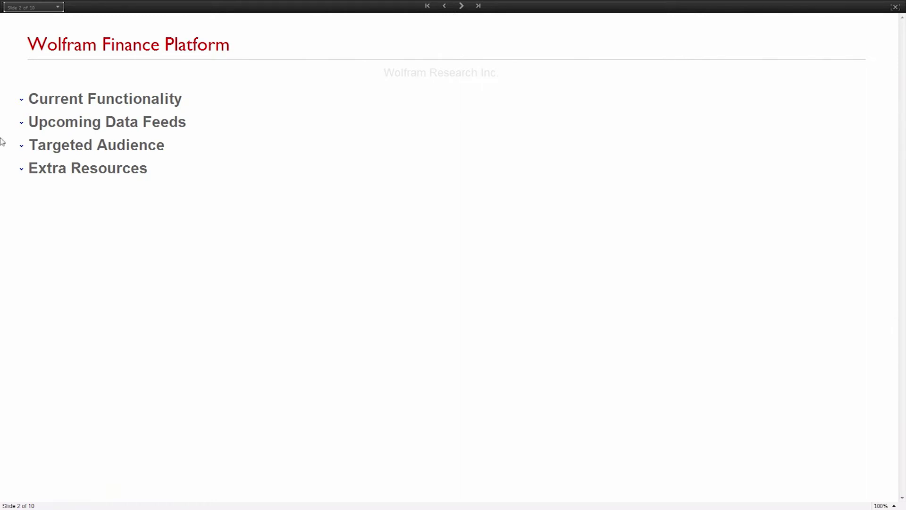
{"action": "left_click", "coordinate": [27, 99]}
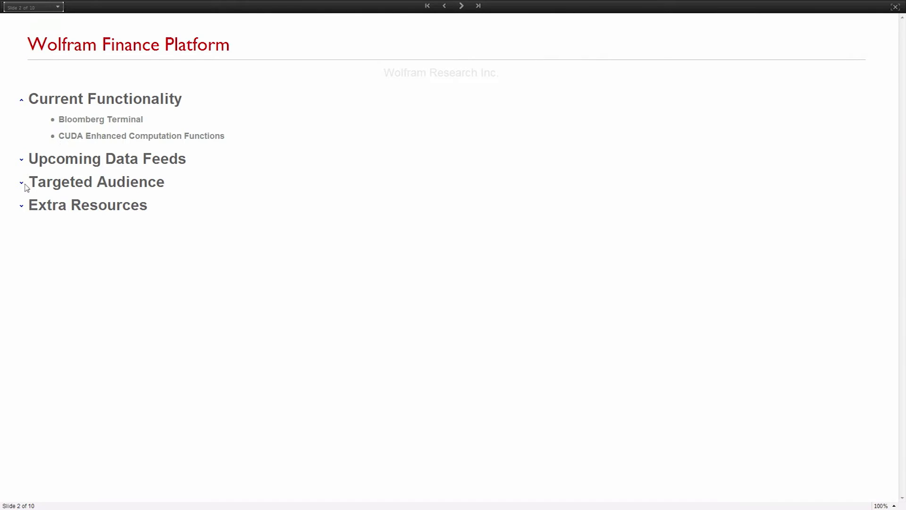
{"action": "left_click", "coordinate": [21, 161]}
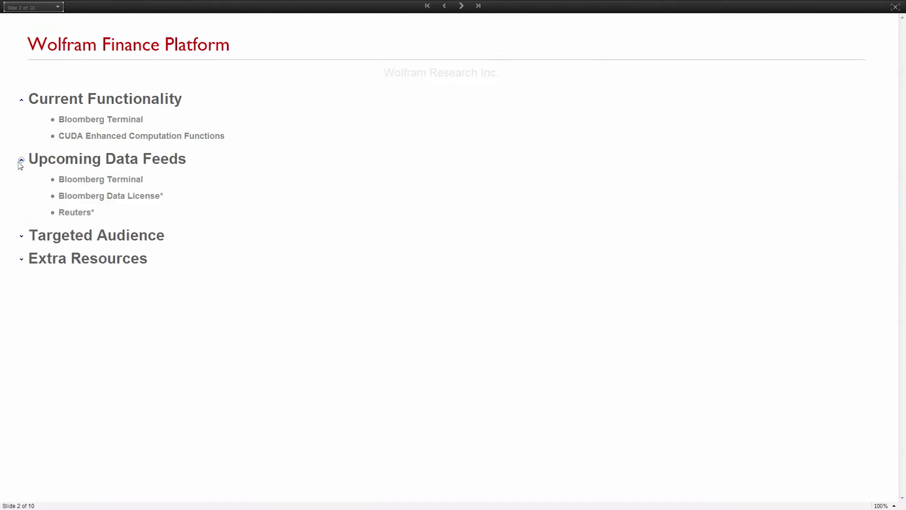
{"action": "left_click", "coordinate": [18, 239]}
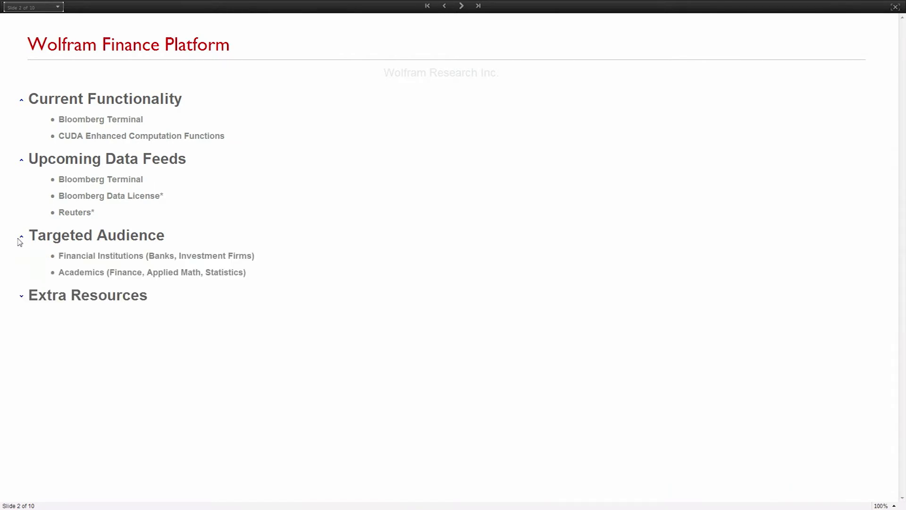
{"action": "left_click", "coordinate": [21, 296]}
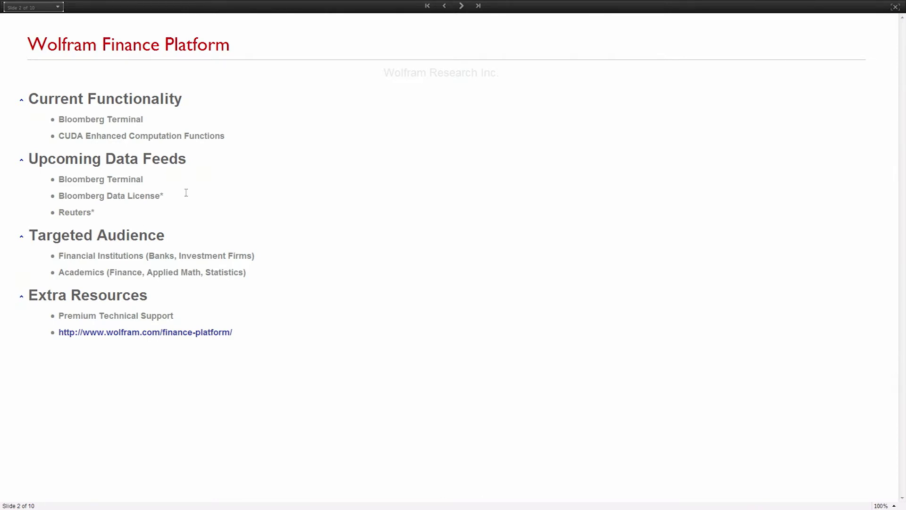
Advance to the Current Interface slide, review the connection code in the Connect section and collapse it again
{"action": "left_click", "coordinate": [462, 6]}
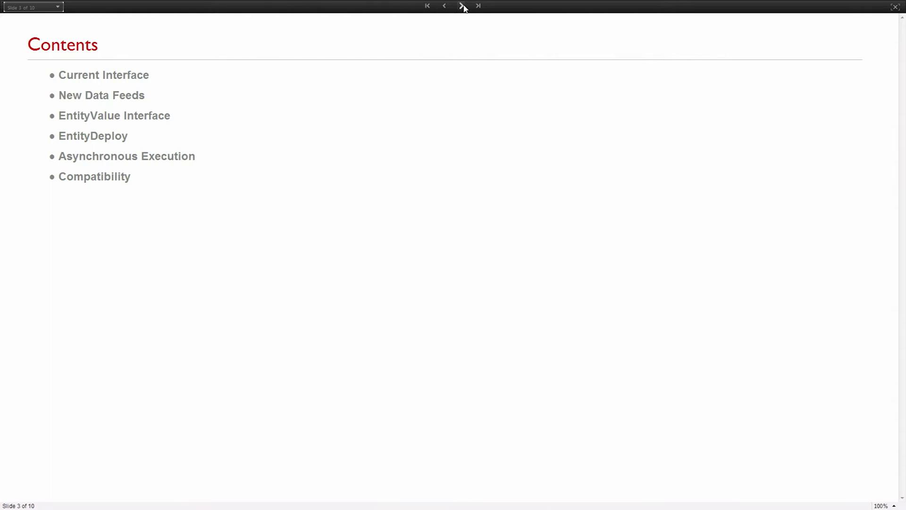
{"action": "left_click", "coordinate": [463, 6]}
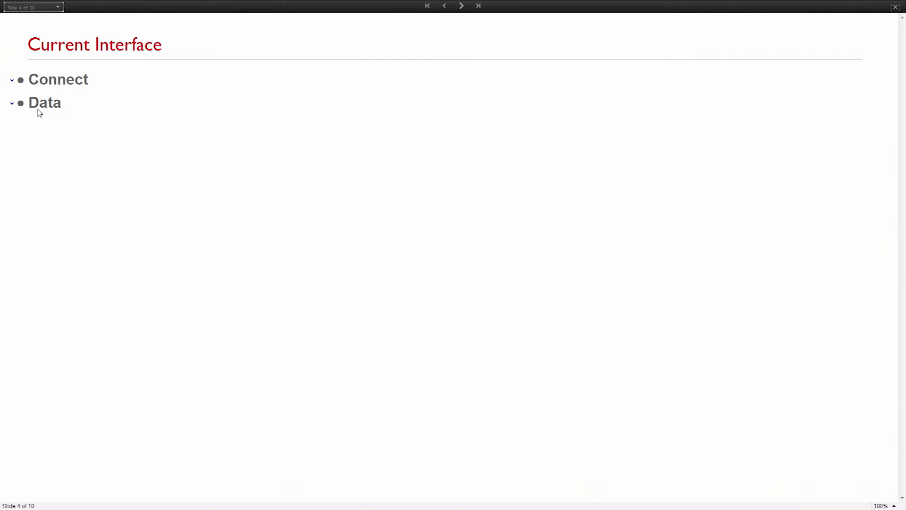
{"action": "left_click", "coordinate": [12, 80]}
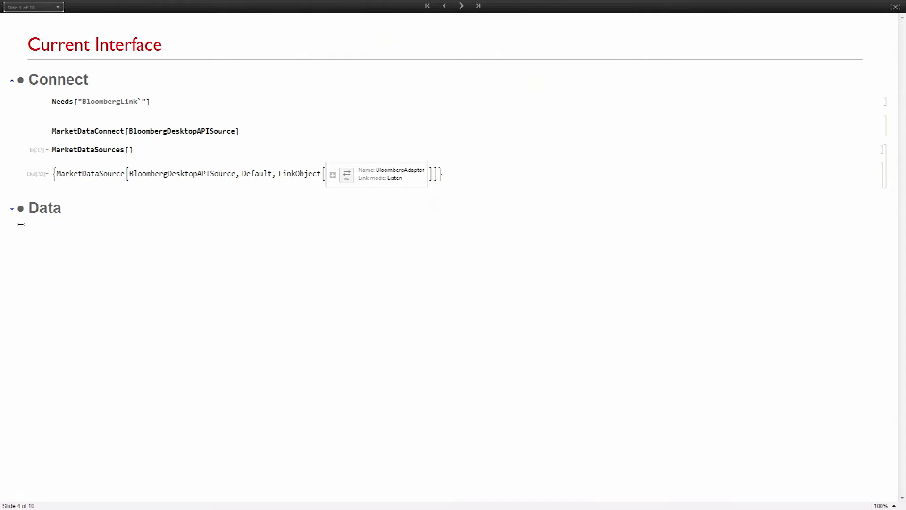
{"action": "left_click", "coordinate": [13, 81]}
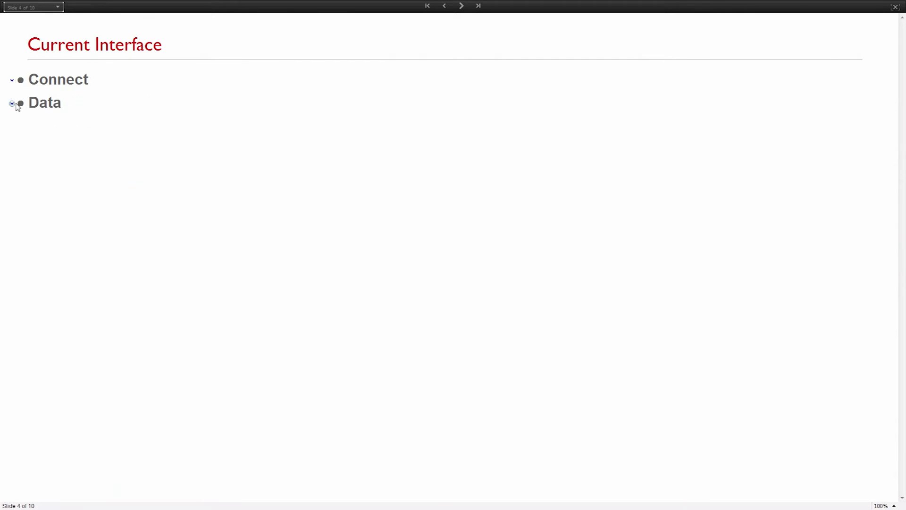
Expand the Snapshot example within the Data section and set the slide magnification to 200%
{"action": "left_click", "coordinate": [12, 104]}
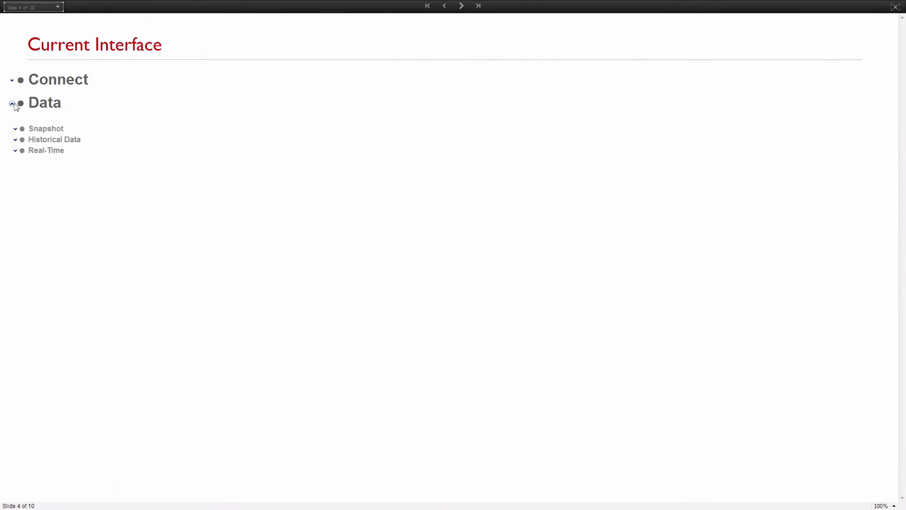
{"action": "left_click", "coordinate": [15, 129]}
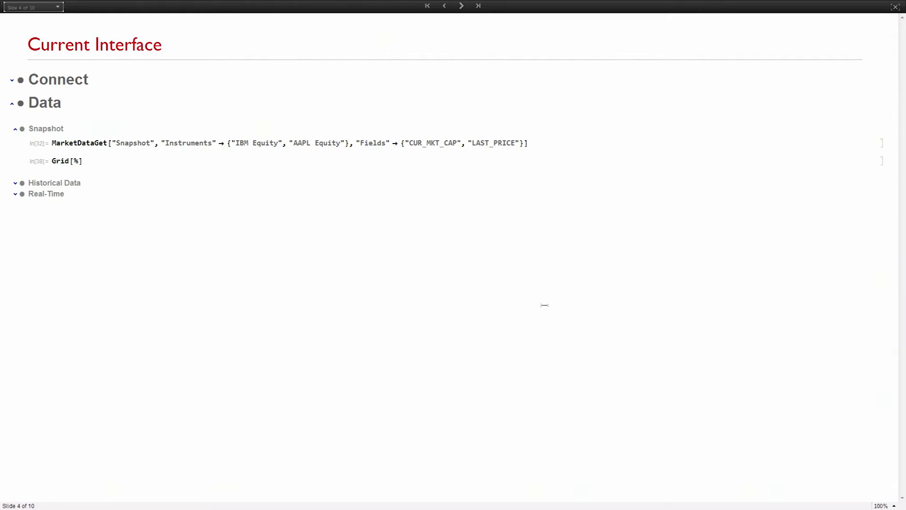
{"action": "left_click", "coordinate": [886, 505]}
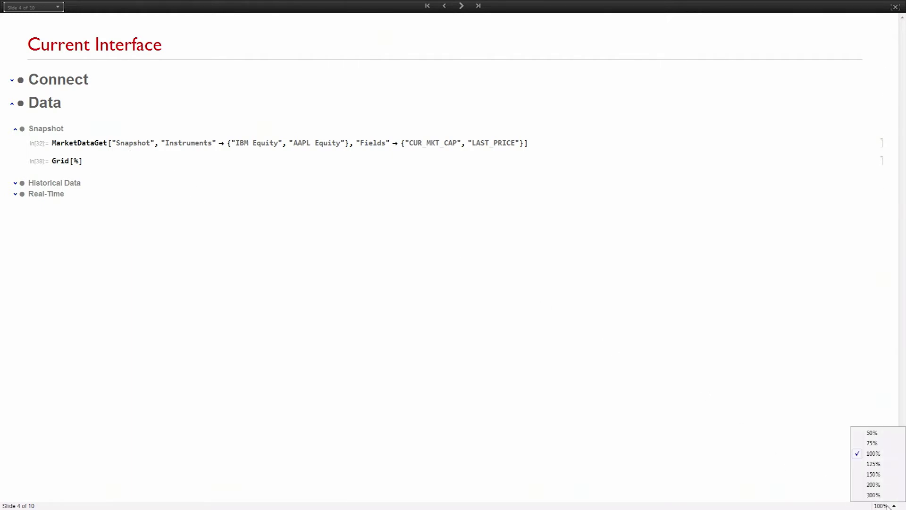
{"action": "left_click", "coordinate": [878, 465]}
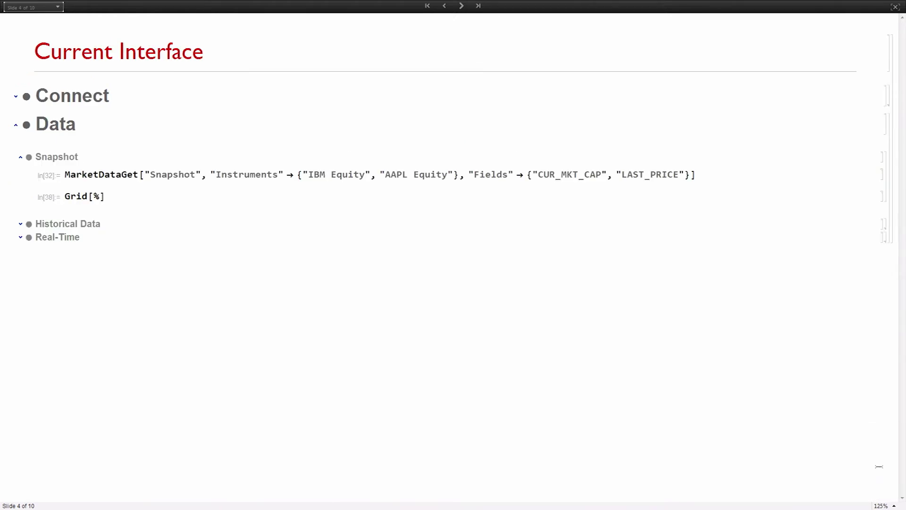
{"action": "left_click", "coordinate": [880, 505]}
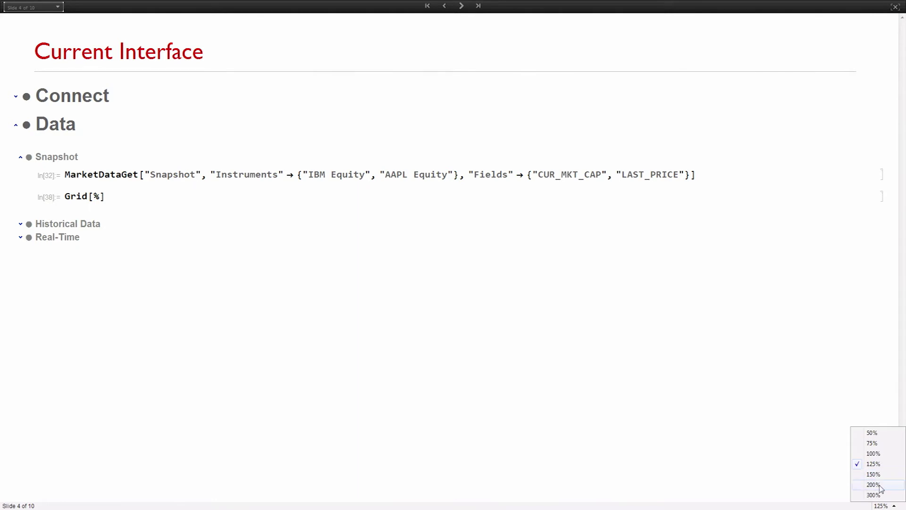
{"action": "left_click", "coordinate": [878, 484]}
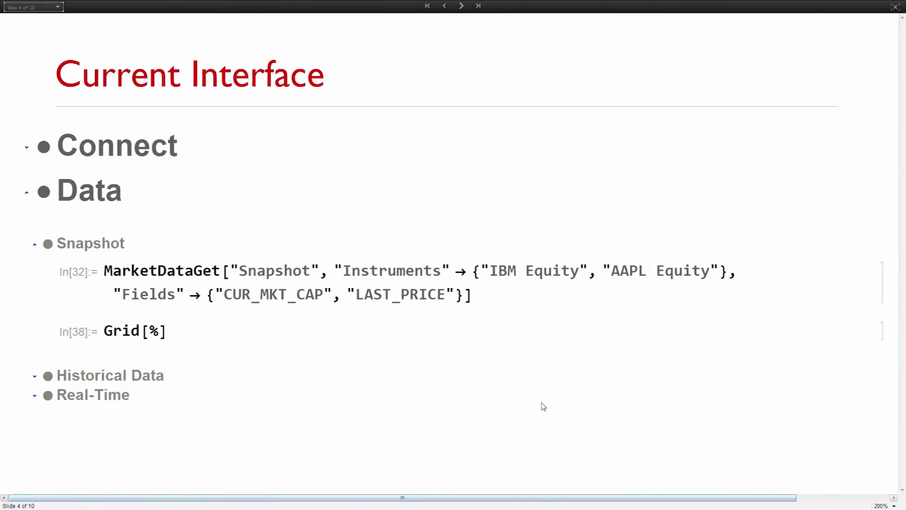
Evaluate the Snapshot MarketDataGet query for IBM and AAPL Equity, and format its result with Grid[%]
{"action": "left_click", "coordinate": [482, 297]}
{"action": "key", "text": "shift+Return"}
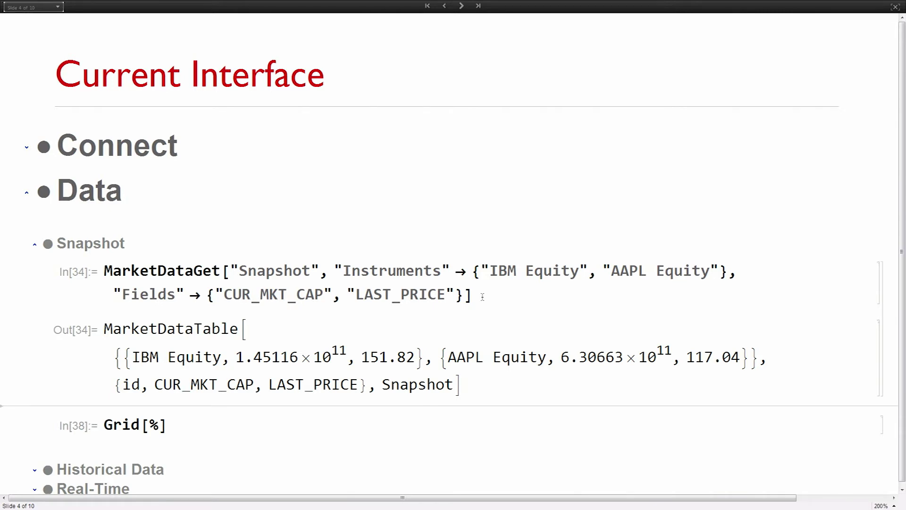
{"action": "left_click", "coordinate": [197, 423]}
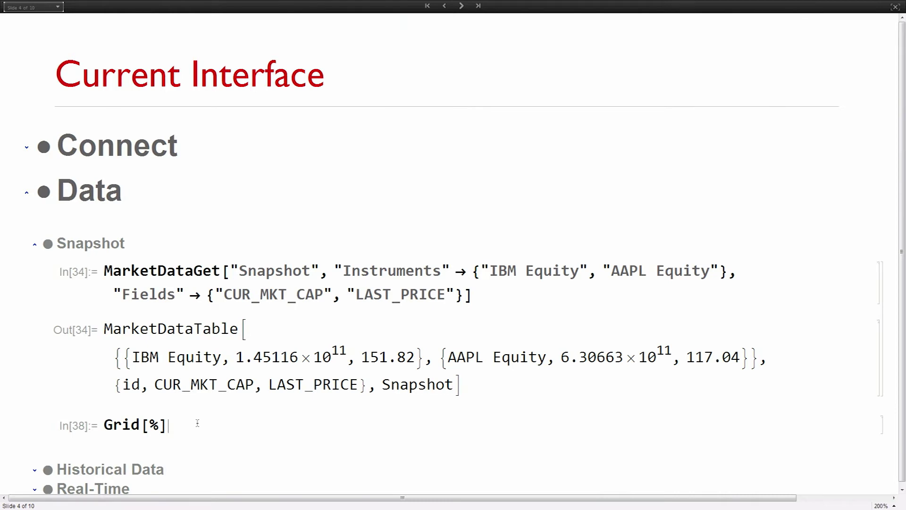
{"action": "key", "text": "shift+Return"}
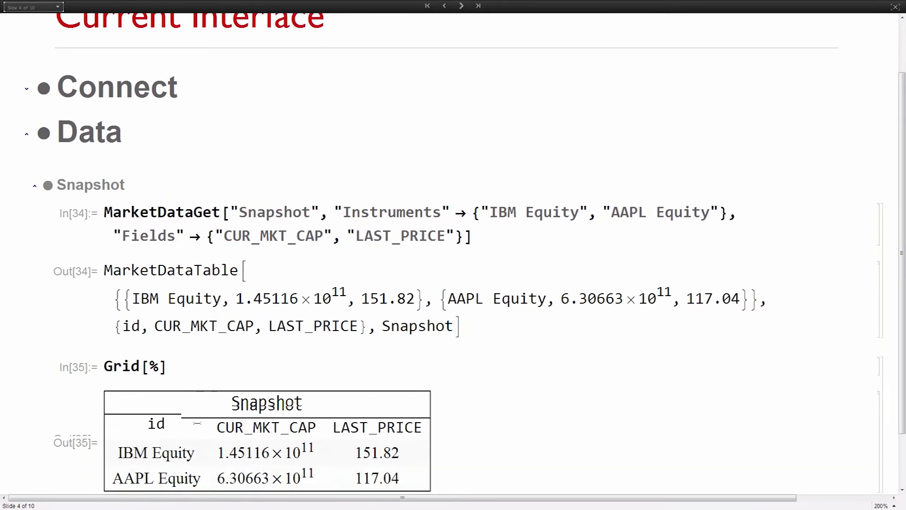
Switch from the Snapshot example to Historical Data, evaluate the AAPL Equity query for 1 to 15 January 2016, review its output and collapse the example
{"action": "left_click", "coordinate": [35, 187]}
{"action": "left_click", "coordinate": [35, 264]}
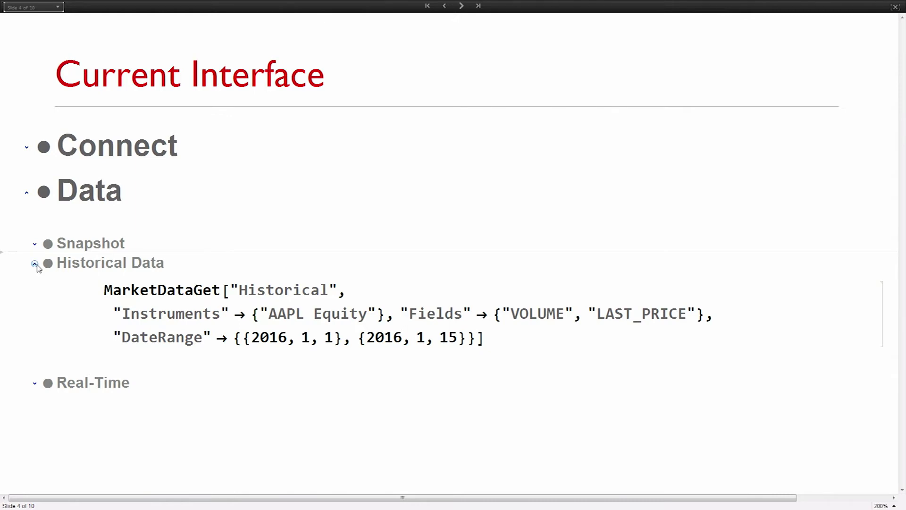
{"action": "left_click", "coordinate": [506, 336]}
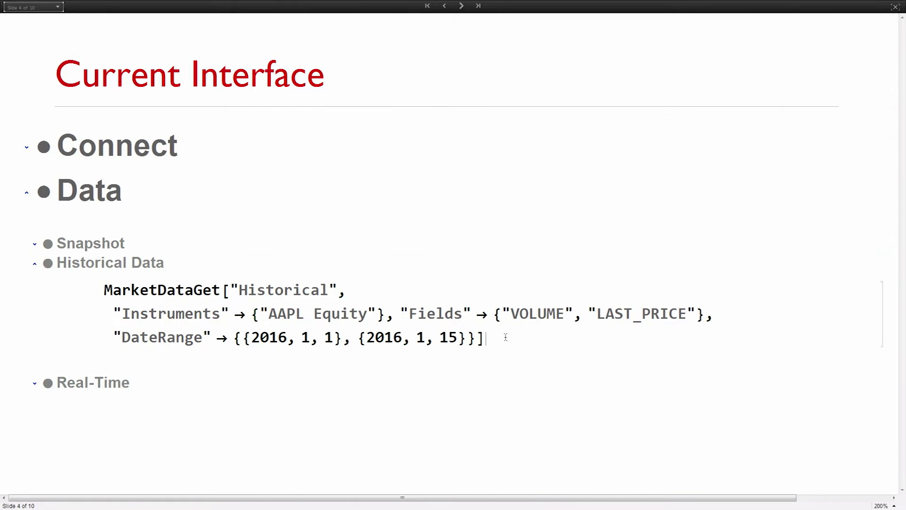
{"action": "key", "text": "shift+Return"}
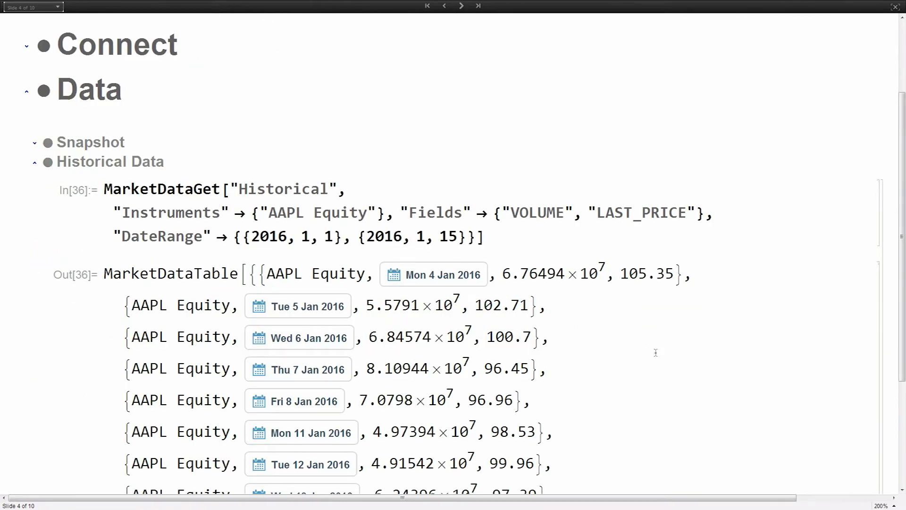
{"action": "scroll", "coordinate": [657, 358], "scroll_direction": "down", "scroll_amount": 5}
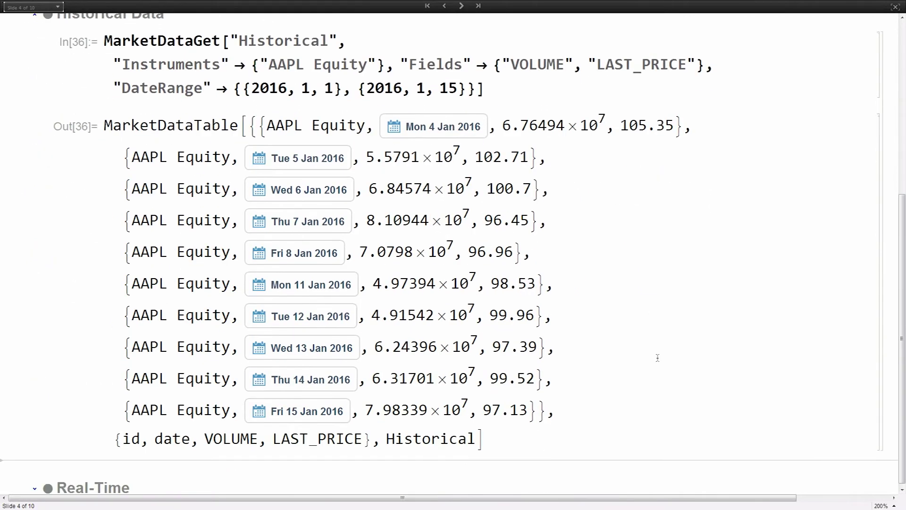
{"action": "scroll", "coordinate": [658, 358], "scroll_direction": "up", "scroll_amount": 1}
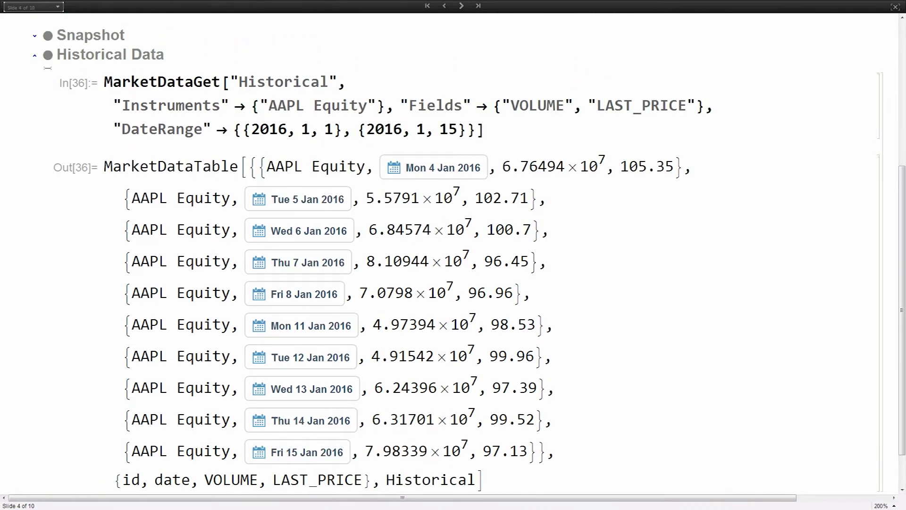
{"action": "left_click", "coordinate": [36, 57]}
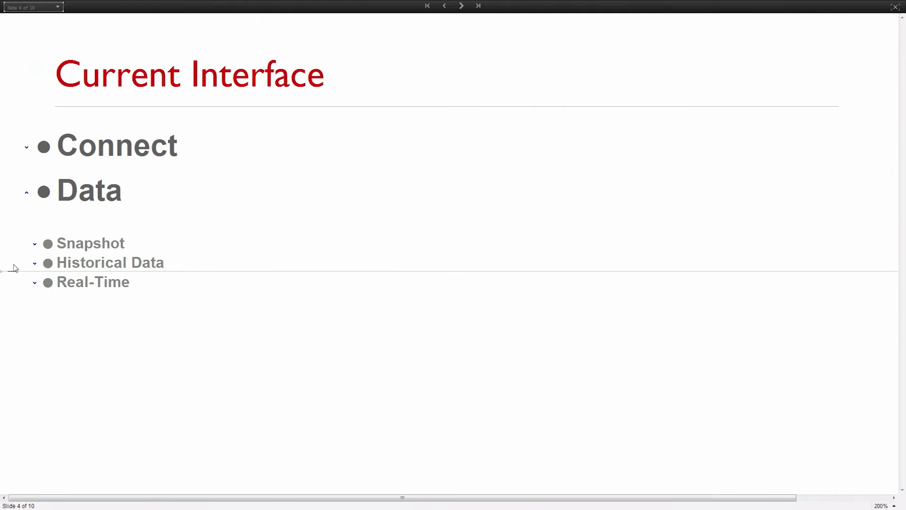
Expand the Real-Time example and evaluate the MarketDataSubscribe definition for EURUSD Curncy with BID, ASK and LAST_PRICE as trigger fields
{"action": "left_click", "coordinate": [36, 285]}
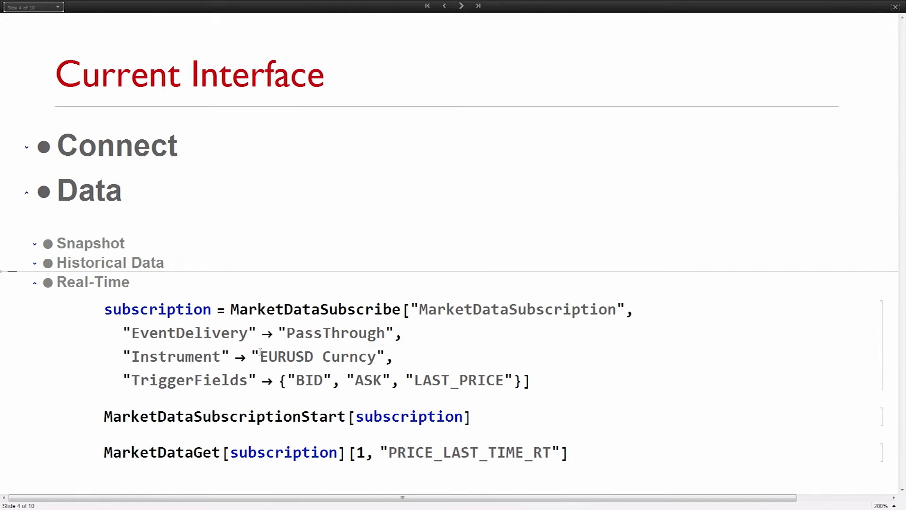
{"action": "left_click", "coordinate": [540, 373]}
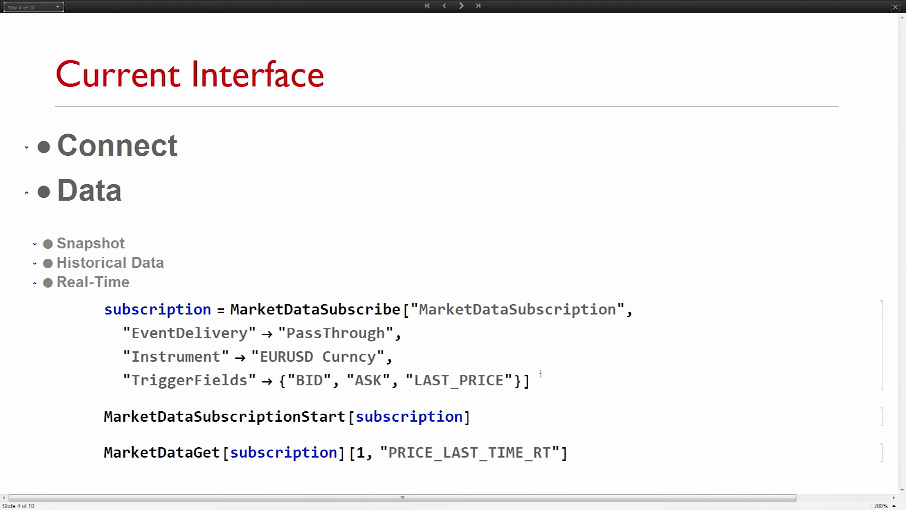
{"action": "key", "text": "shift+Return"}
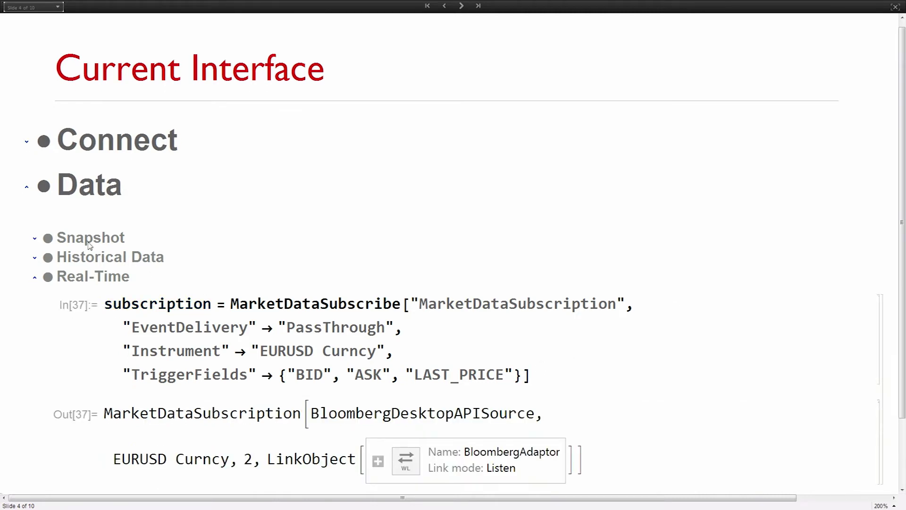
Start the EURUSD subscription with MarketDataSubscriptionStart and retrieve its PRICE_LAST_TIME_RT value with MarketDataGet
{"action": "scroll", "coordinate": [344, 320], "scroll_direction": "down", "scroll_amount": 3}
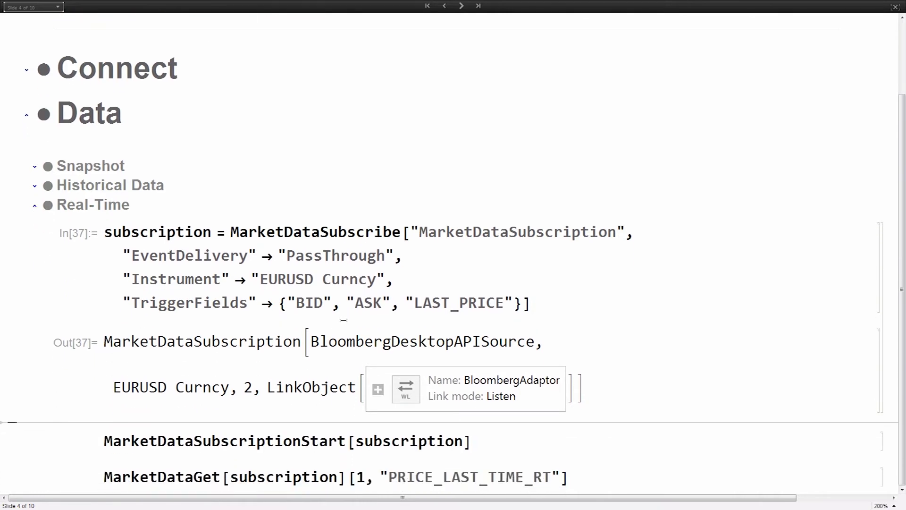
{"action": "left_click", "coordinate": [493, 438]}
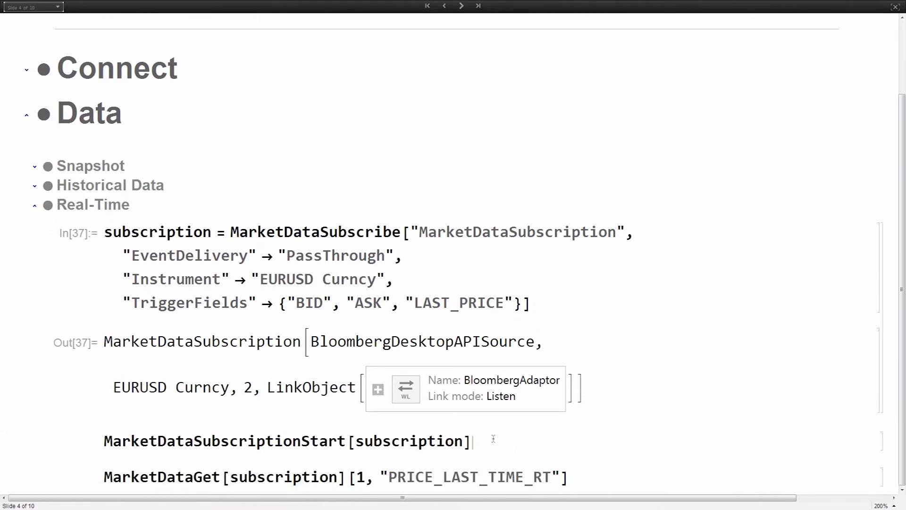
{"action": "key", "text": "shift+Return"}
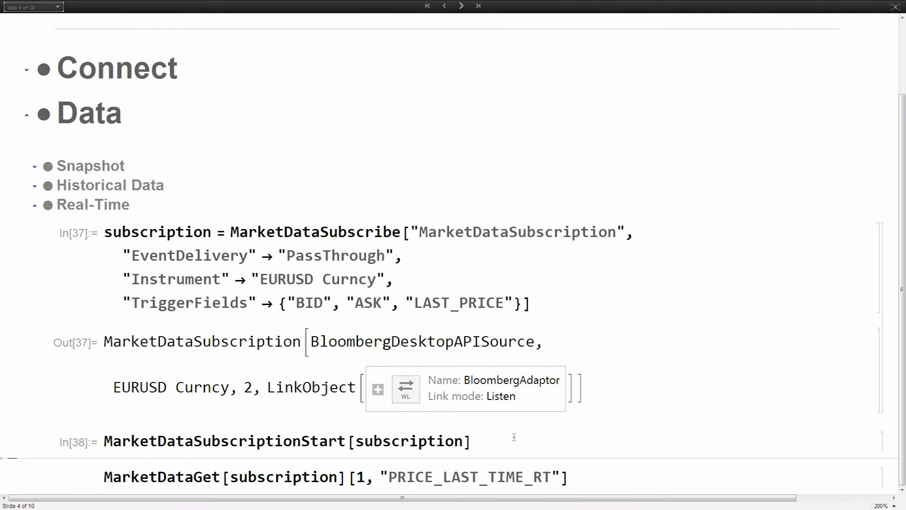
{"action": "left_click", "coordinate": [584, 478]}
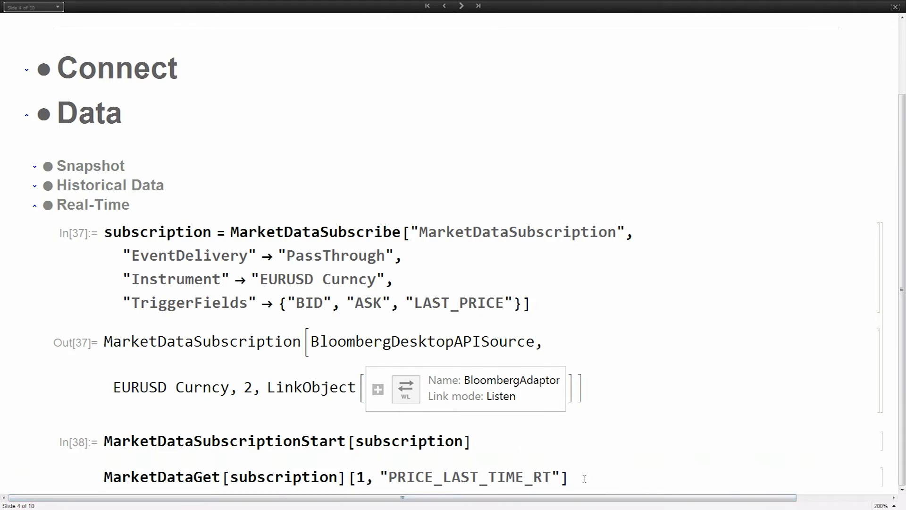
{"action": "key", "text": "shift+Return"}
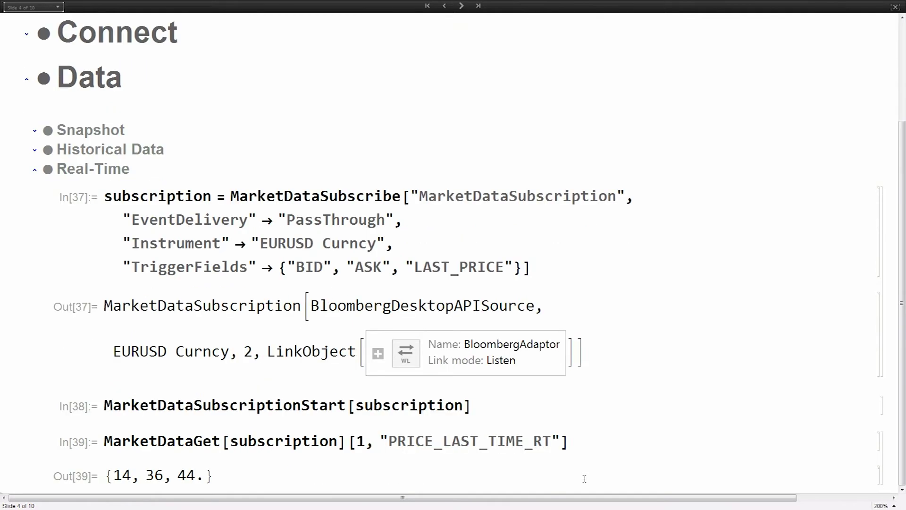
{"action": "left_click", "coordinate": [594, 443]}
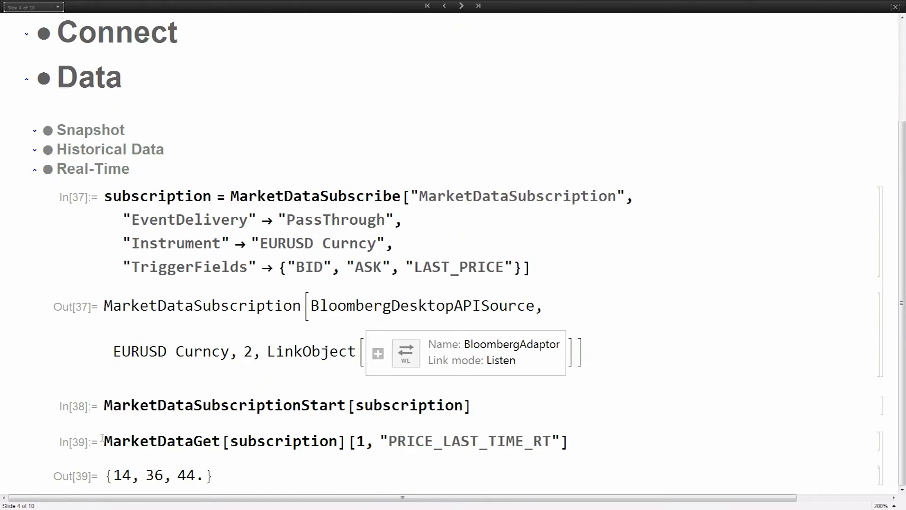
Wrap the PRICE_LAST_TIME_RT MarketDataGet call in Dynamic@, evaluate it for live updates and select its output cell
{"action": "left_click", "coordinate": [103, 440]}
{"action": "type", "text": "Dynam"}
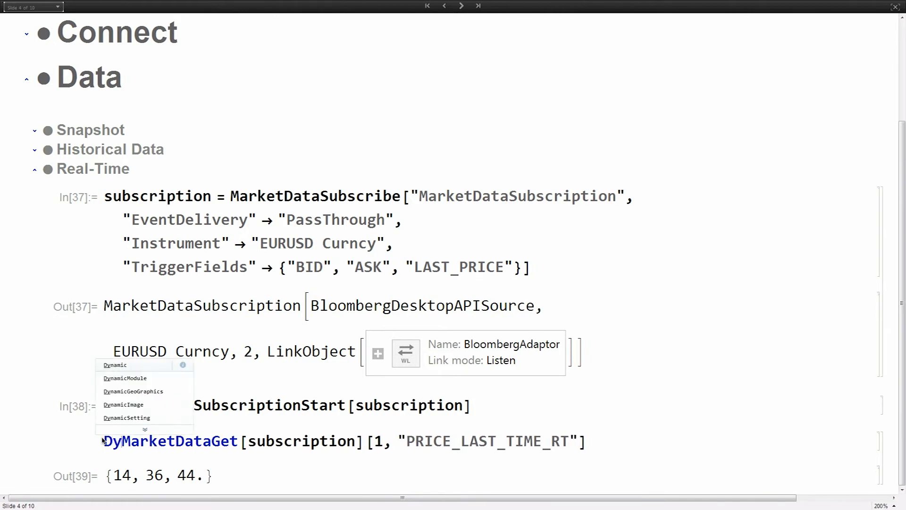
{"action": "type", "text": "ic@"}
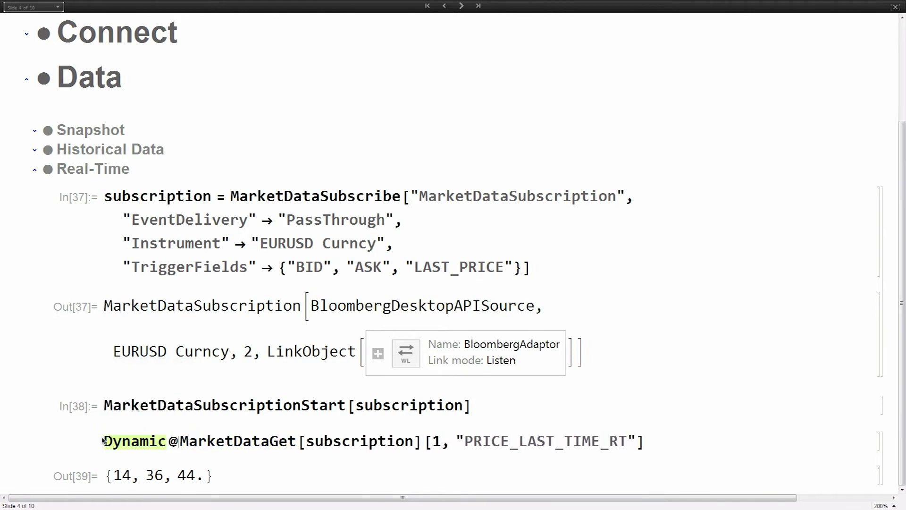
{"action": "key", "text": "shift+Return"}
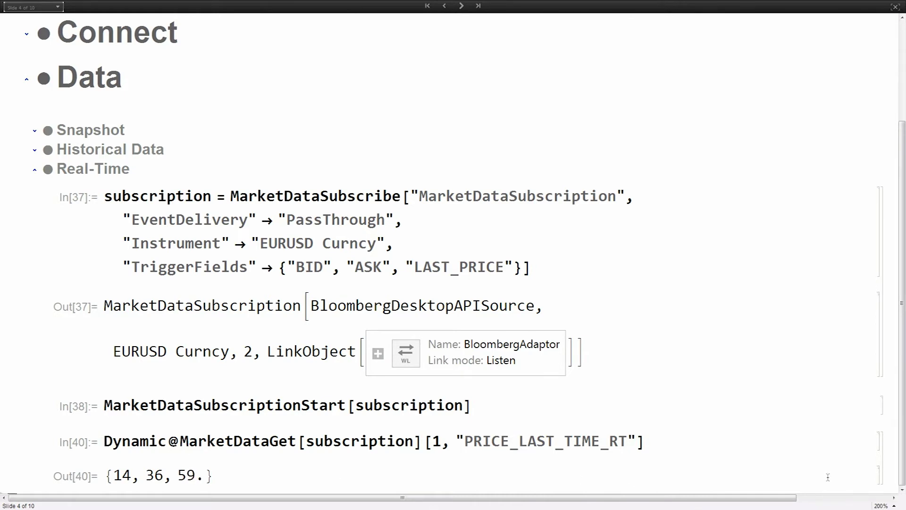
{"action": "left_click", "coordinate": [879, 471]}
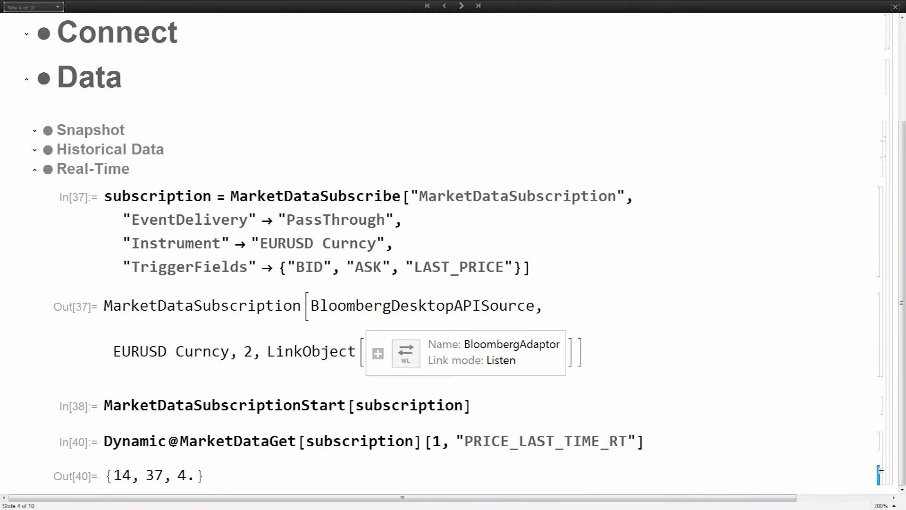
Collapse the Real-Time example and the Data section of the Current Interface slide
{"action": "scroll", "coordinate": [878, 470], "scroll_direction": "up", "scroll_amount": 1}
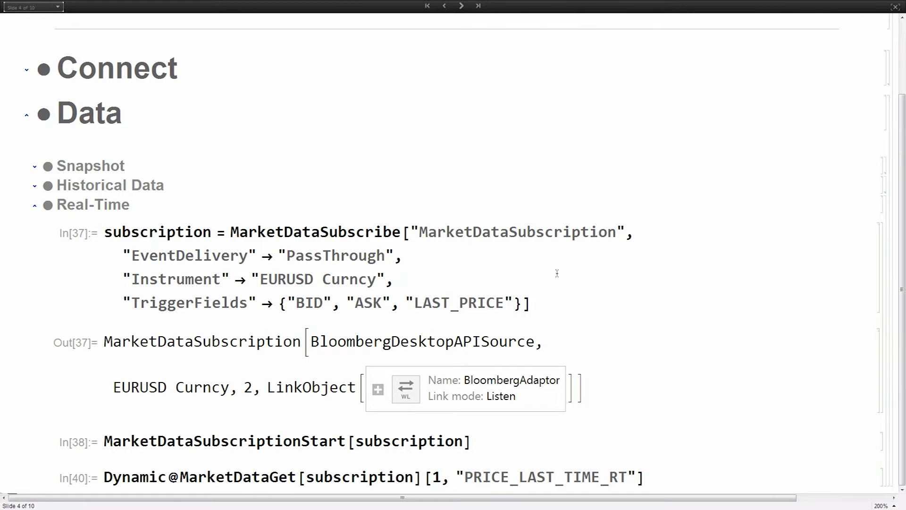
{"action": "left_click", "coordinate": [34, 206]}
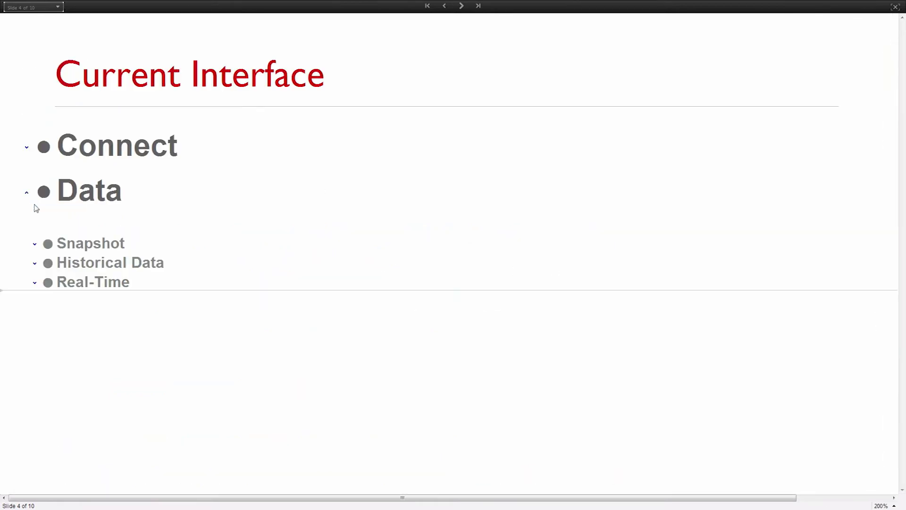
{"action": "left_click", "coordinate": [27, 192]}
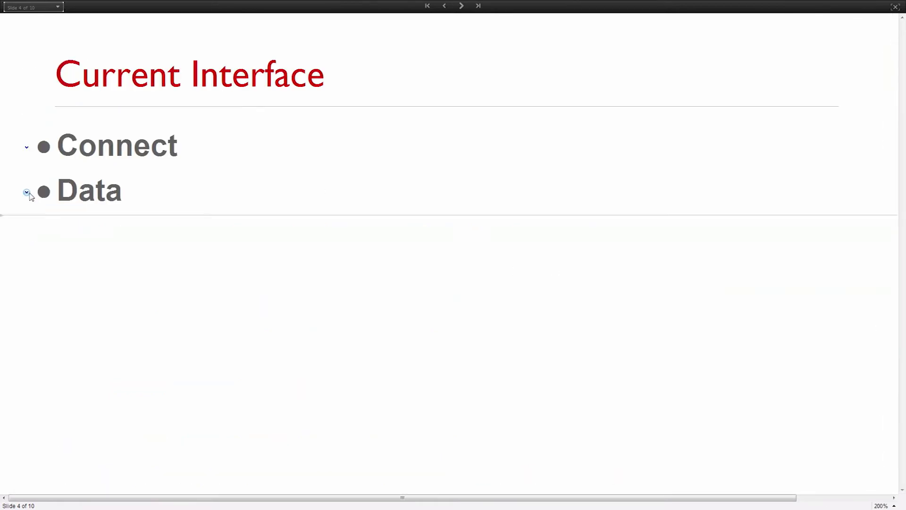
Advance to the New Data Feeds slide and review the Bloomberg Data License and Reuters Ultra Performance API points, collapsing each
{"action": "left_click", "coordinate": [461, 6]}
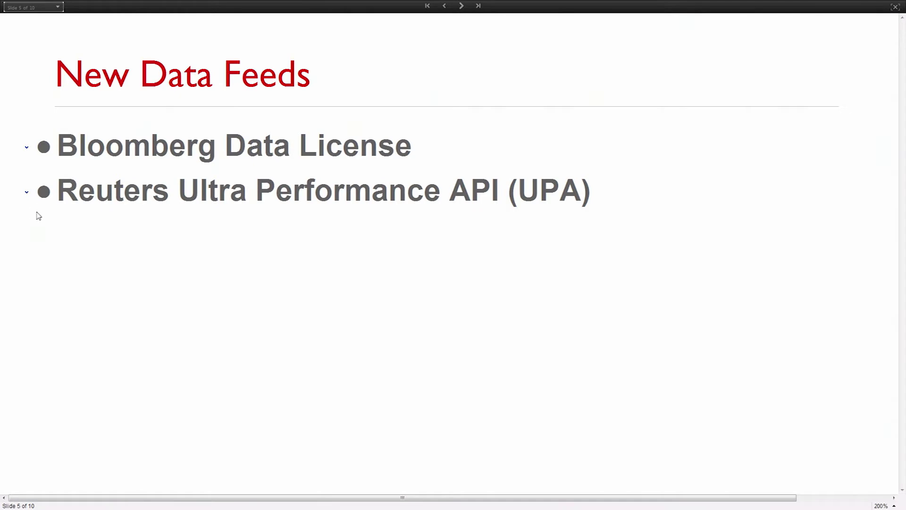
{"action": "left_click", "coordinate": [26, 147]}
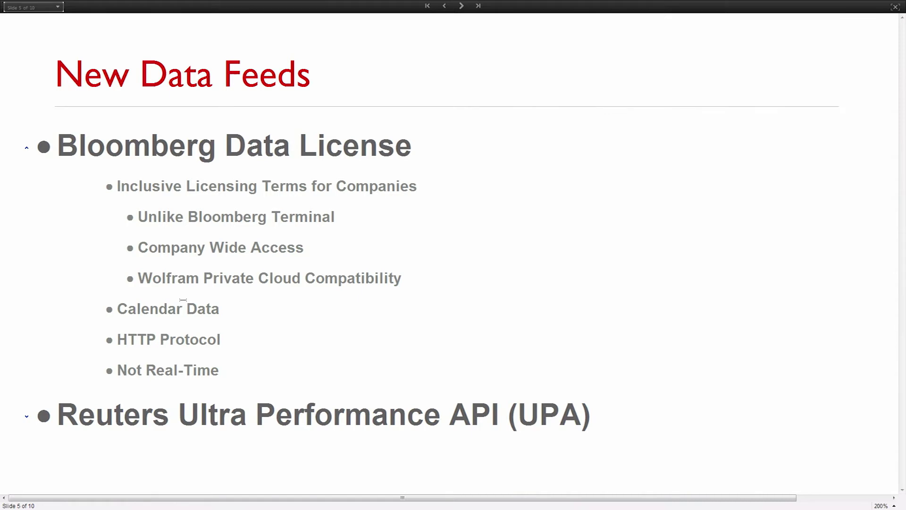
{"action": "left_click", "coordinate": [210, 287]}
{"action": "left_click", "coordinate": [26, 148]}
{"action": "left_click", "coordinate": [27, 192]}
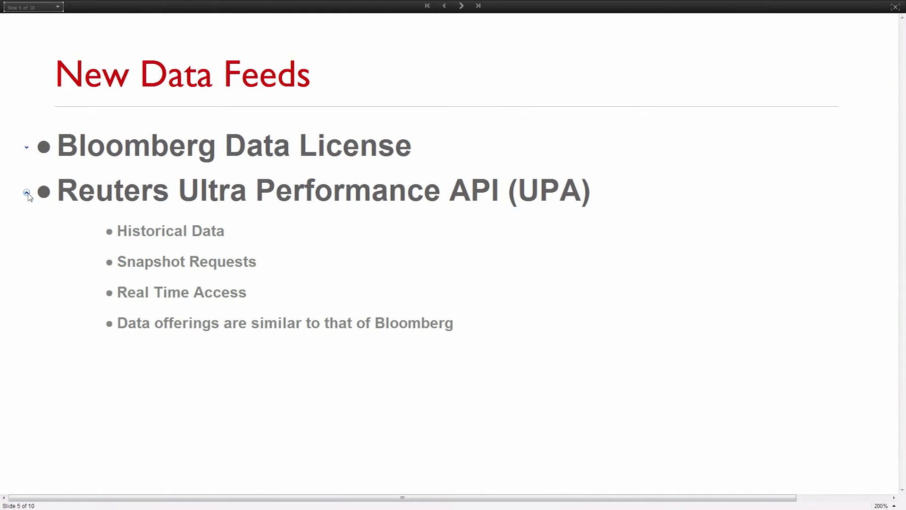
{"action": "left_click", "coordinate": [27, 193]}
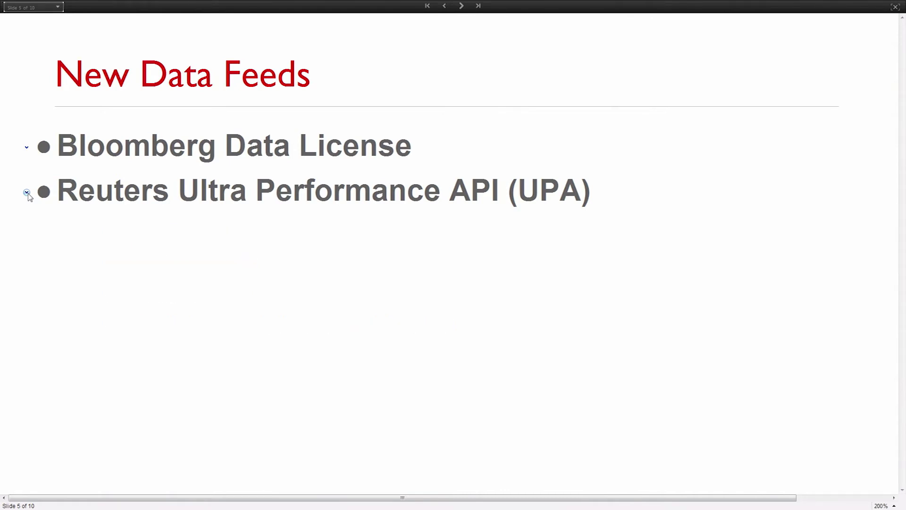
Advance to the EntityValue Interface slide and expand its EntityValue section
{"action": "left_click", "coordinate": [461, 6]}
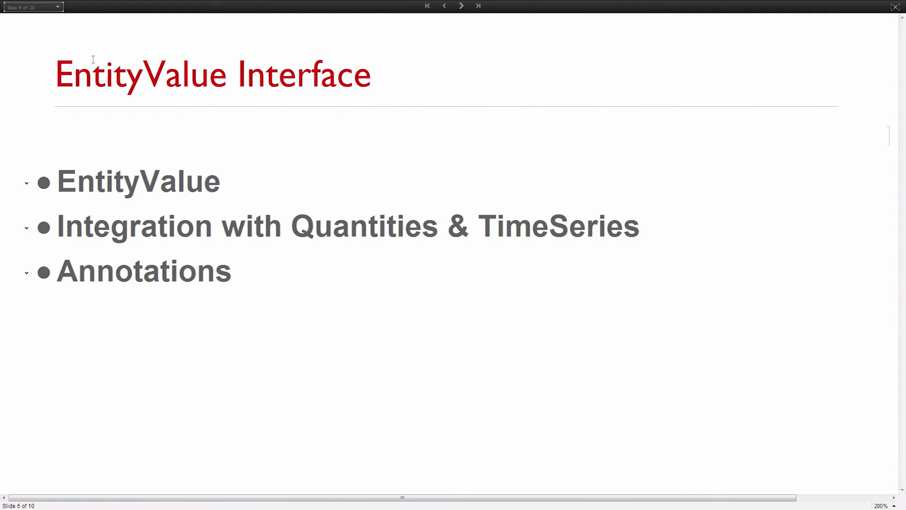
{"action": "left_click", "coordinate": [26, 183]}
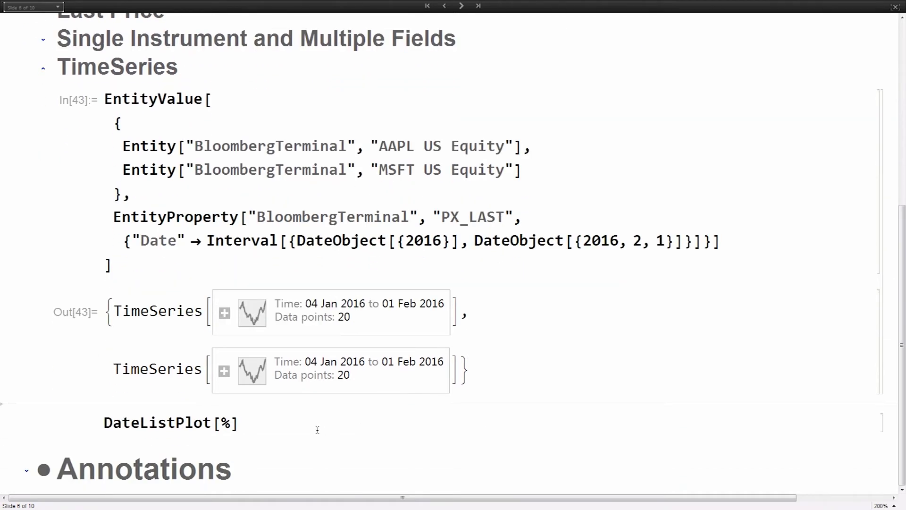
Evaluate DateListPlot[%] to plot the AAPL and MSFT PX_LAST time series
{"action": "left_click", "coordinate": [308, 424]}
{"action": "key", "text": "shift+Return"}
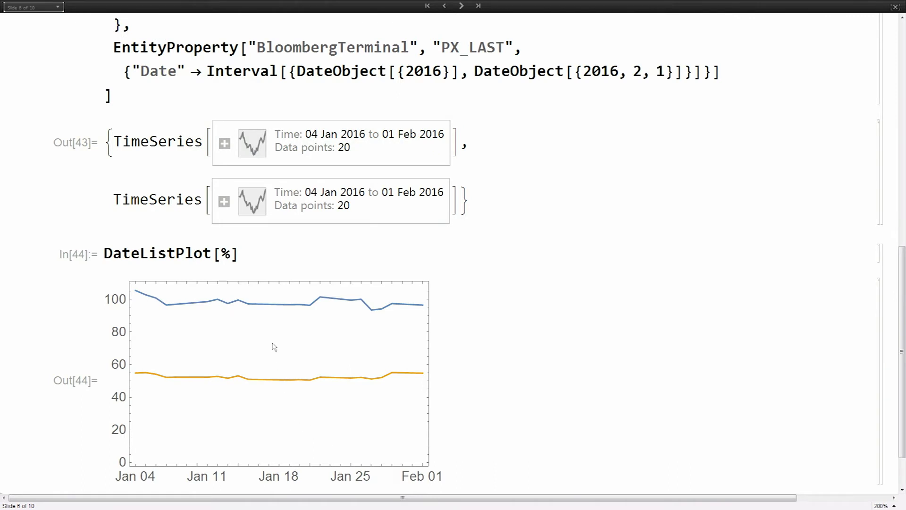
{"action": "scroll", "coordinate": [272, 333], "scroll_direction": "up", "scroll_amount": 4}
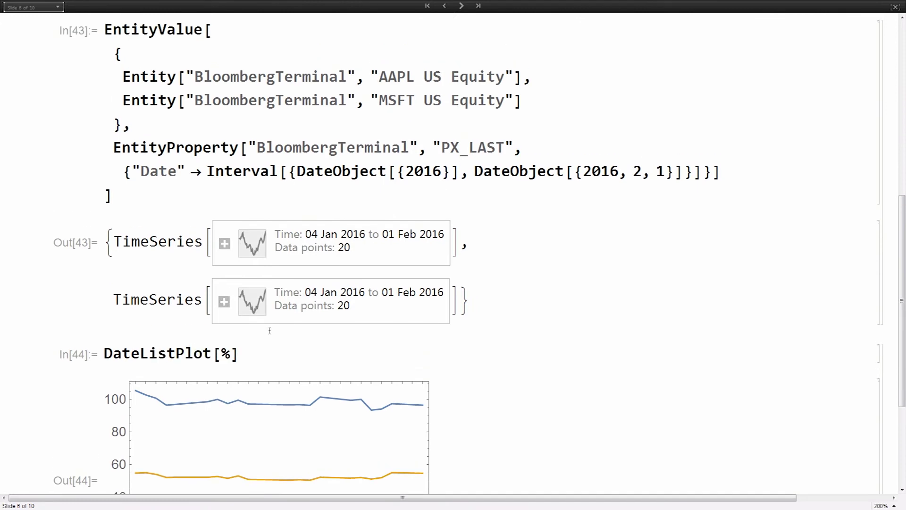
{"action": "scroll", "coordinate": [271, 332], "scroll_direction": "up", "scroll_amount": 4}
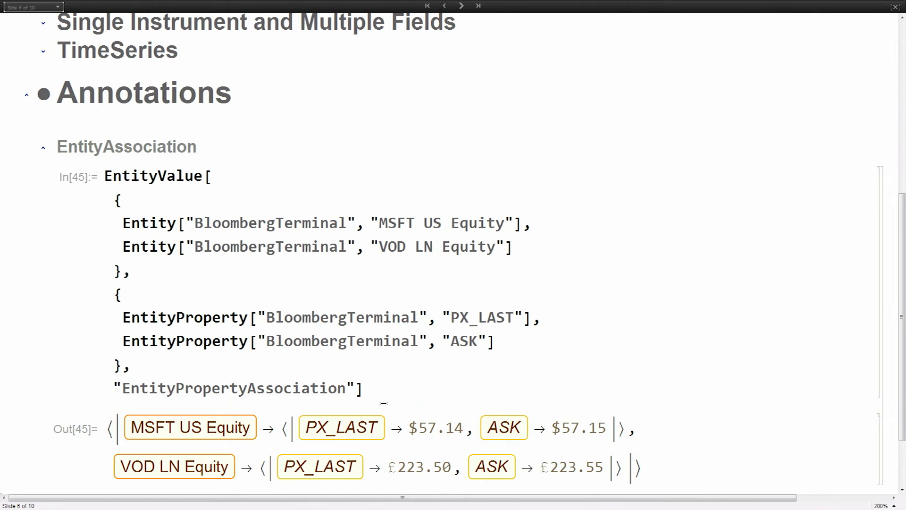
Evaluate Dataset[%] on the EntityPropertyAssociation result for MSFT US Equity and VOD LN Equity, and review the table
{"action": "scroll", "coordinate": [384, 403], "scroll_direction": "down", "scroll_amount": 3}
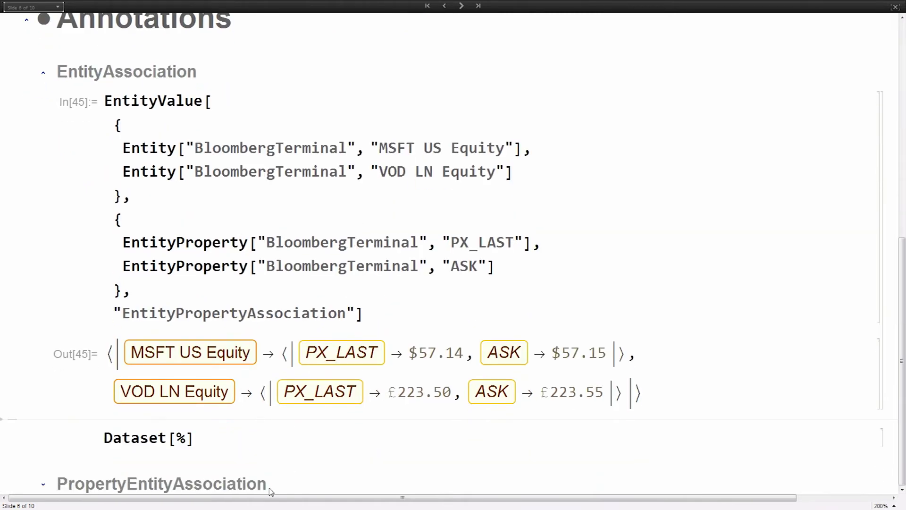
{"action": "left_click", "coordinate": [221, 437]}
{"action": "key", "text": "shift+Return"}
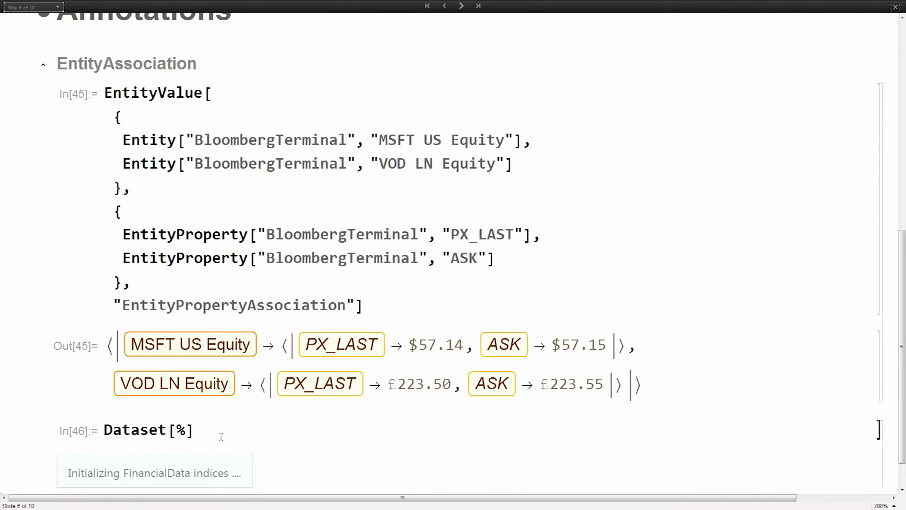
{"action": "scroll", "coordinate": [245, 376], "scroll_direction": "down", "scroll_amount": 2}
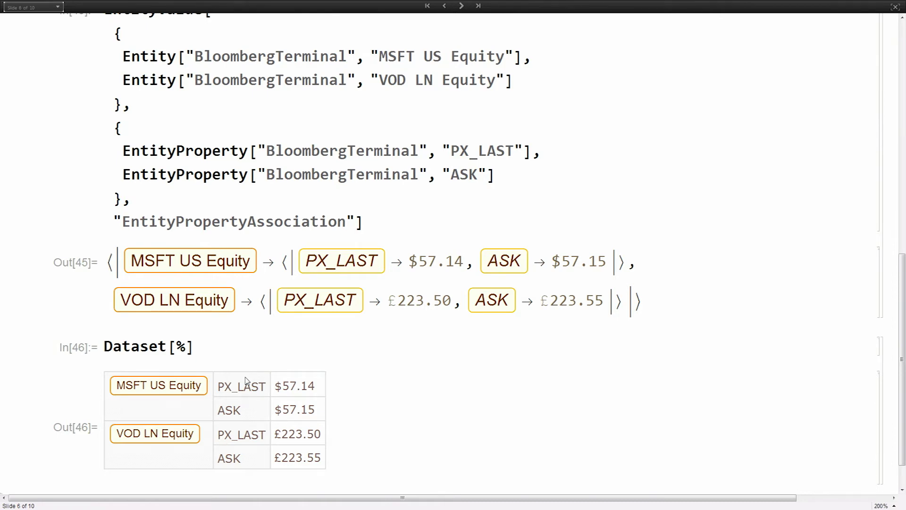
{"action": "scroll", "coordinate": [399, 365], "scroll_direction": "down", "scroll_amount": 2}
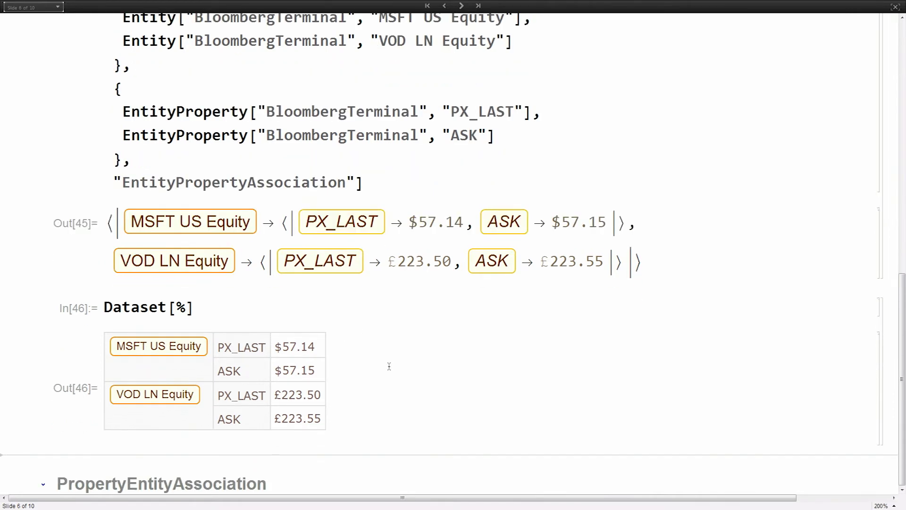
Collapse the EntityAssociation example under Annotations and expand the PropertyEntityAssociation example
{"action": "left_click", "coordinate": [43, 486]}
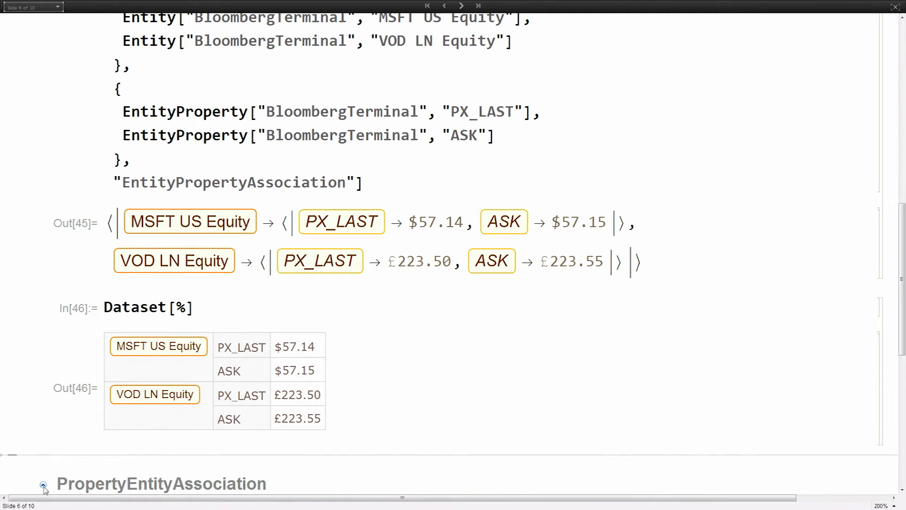
{"action": "left_click", "coordinate": [43, 486]}
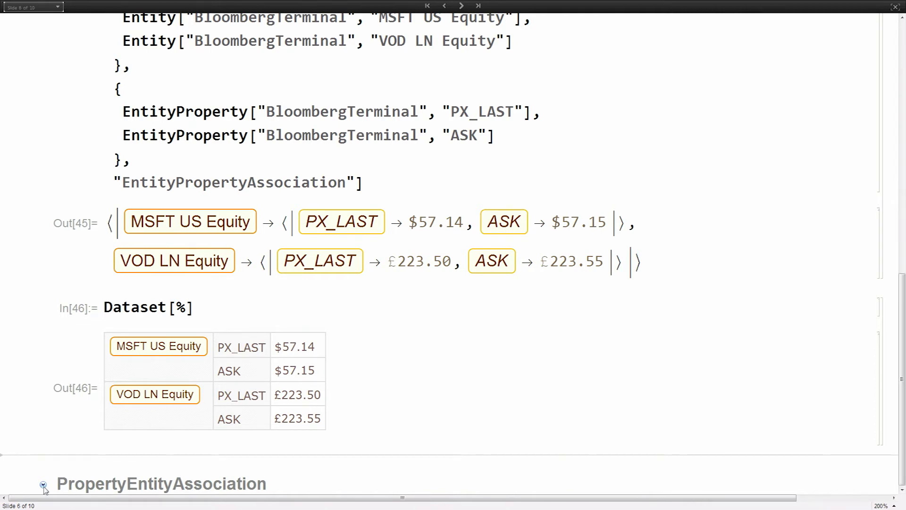
{"action": "scroll", "coordinate": [44, 490], "scroll_direction": "up", "scroll_amount": 2}
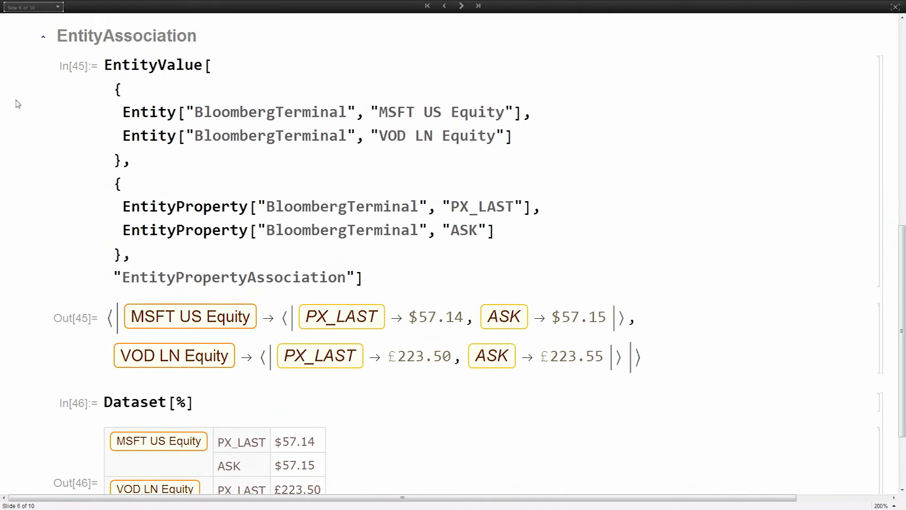
{"action": "left_click", "coordinate": [43, 37]}
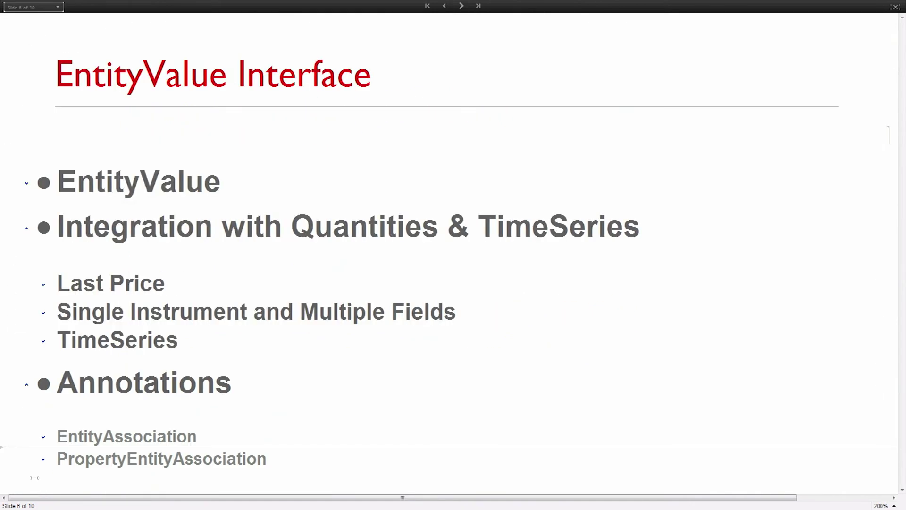
{"action": "left_click", "coordinate": [43, 459]}
{"action": "scroll", "coordinate": [43, 460], "scroll_direction": "down", "scroll_amount": 7}
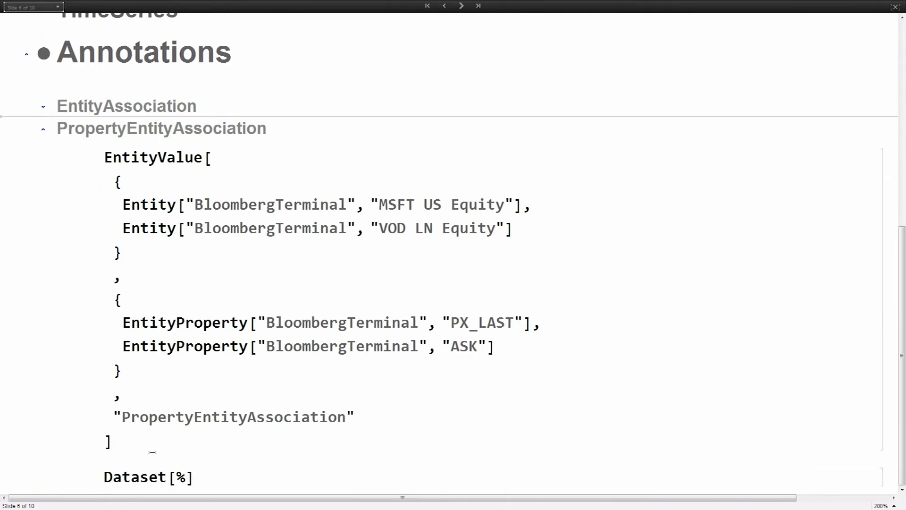
Evaluate the PropertyEntityAssociation query for PX_LAST and ASK of MSFT US Equity and VOD LN Equity, and run Dataset[%] on its result
{"action": "left_click", "coordinate": [147, 448]}
{"action": "key", "text": "shift+Return"}
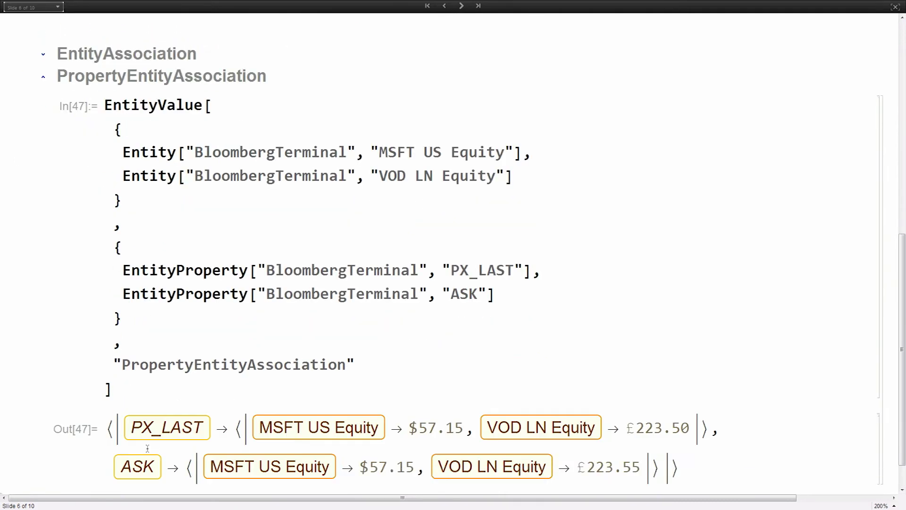
{"action": "left_click", "coordinate": [217, 474]}
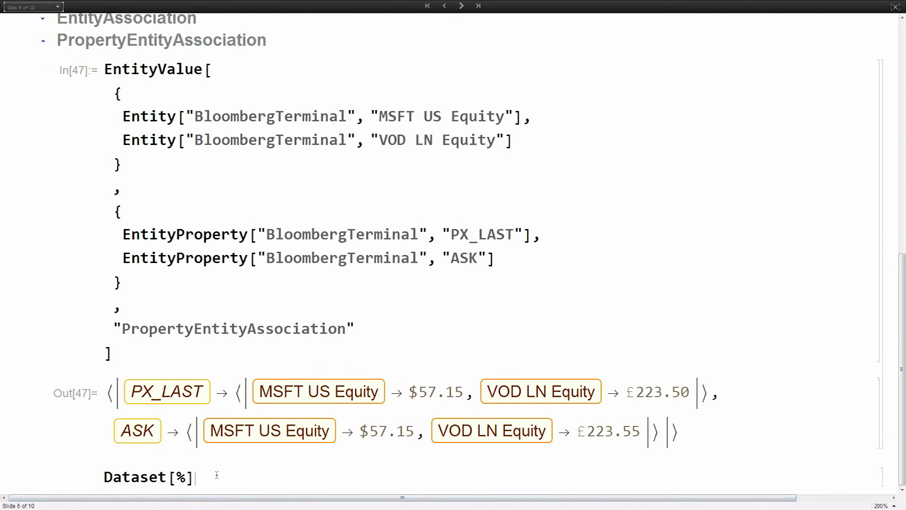
{"action": "key", "text": "shift+Return"}
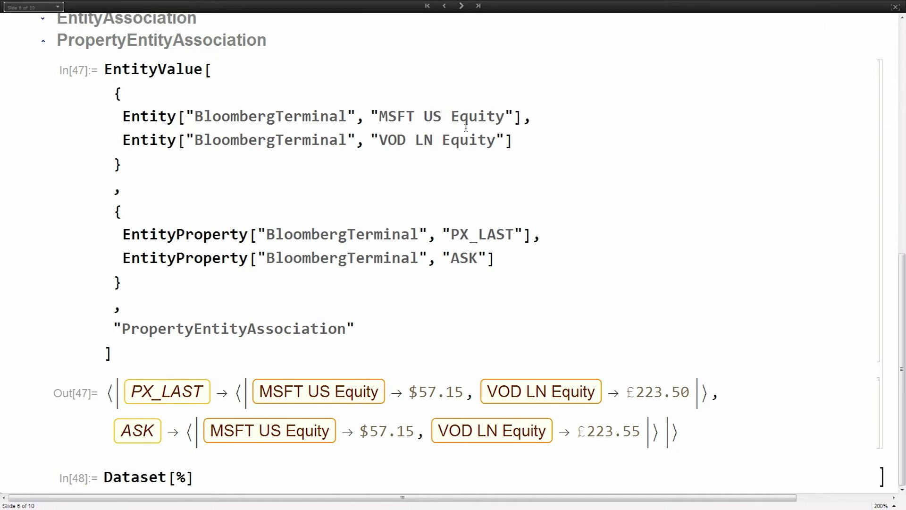
{"action": "key", "text": "shift+Return"}
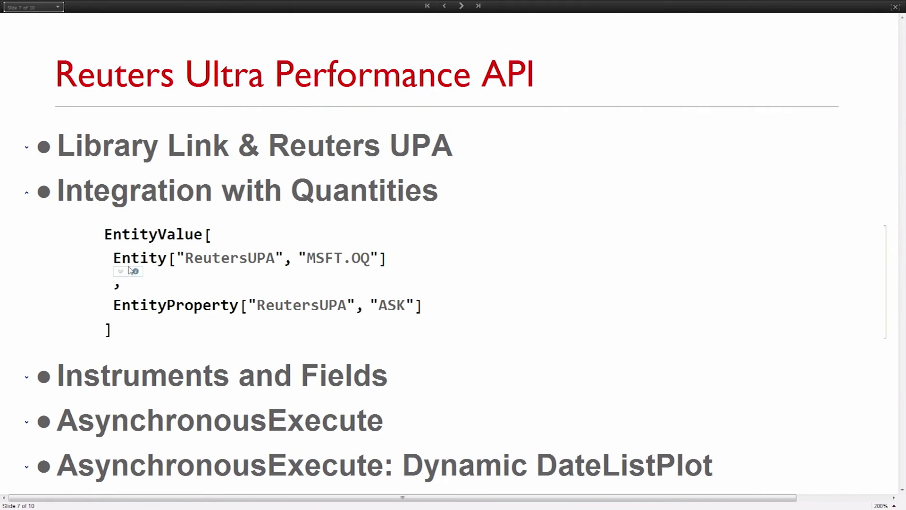
Highlight the "MSFT.OQ" instrument in the Integration with Quantities example and evaluate its ReutersUPA EntityValue query for ASK
{"action": "left_click", "coordinate": [298, 259]}
{"action": "double_click", "coordinate": [298, 259]}
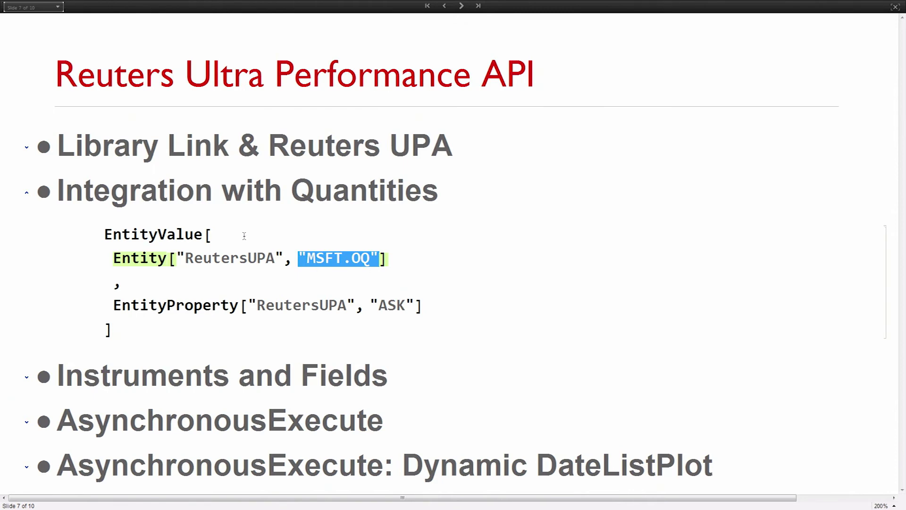
{"action": "left_click", "coordinate": [131, 328]}
{"action": "key", "text": "shift+Return"}
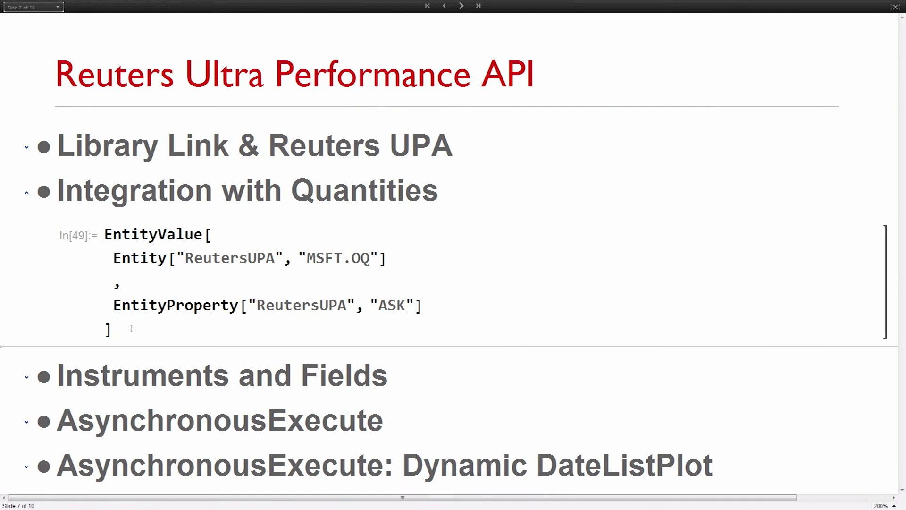
Switch to the Instruments and Fields example and evaluate its ReutersUPA query for BID and ASK of MSFT.OQ and VOD.L
{"action": "scroll", "coordinate": [131, 330], "scroll_direction": "down", "scroll_amount": 1}
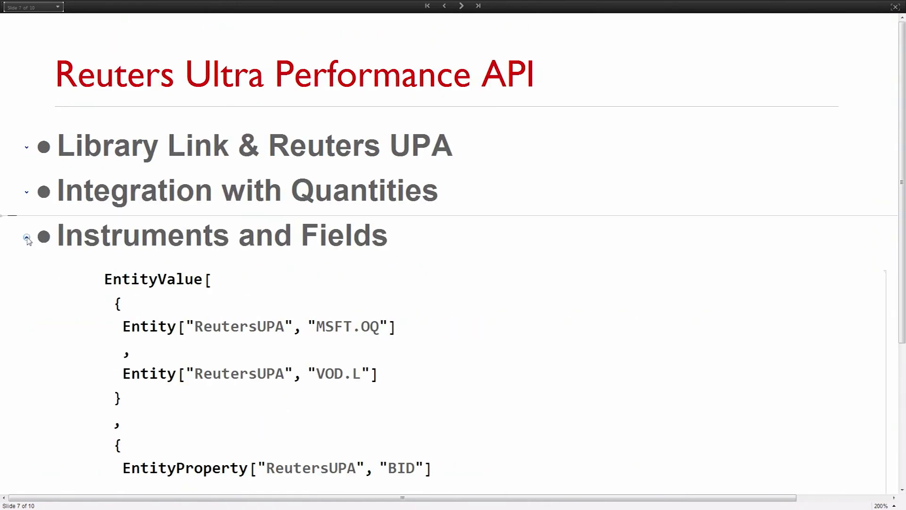
{"action": "scroll", "coordinate": [27, 240], "scroll_direction": "down", "scroll_amount": 5}
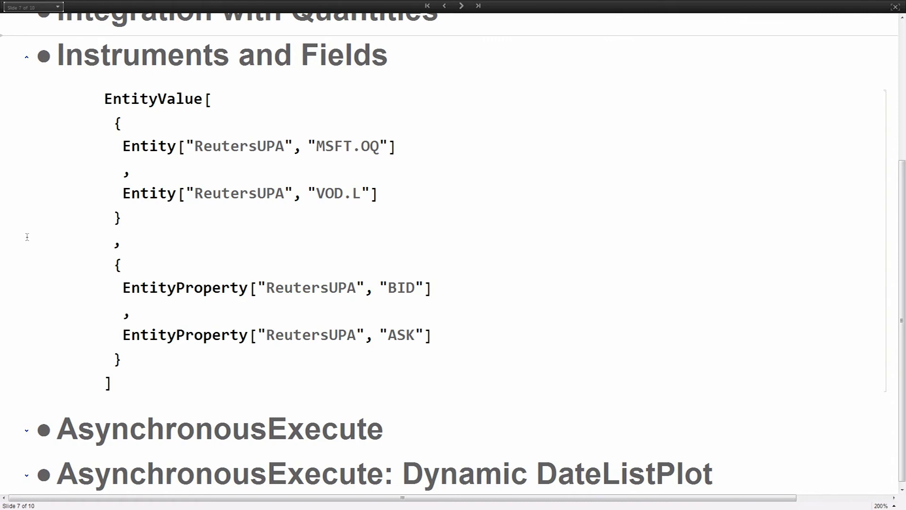
{"action": "scroll", "coordinate": [27, 236], "scroll_direction": "down", "scroll_amount": 1}
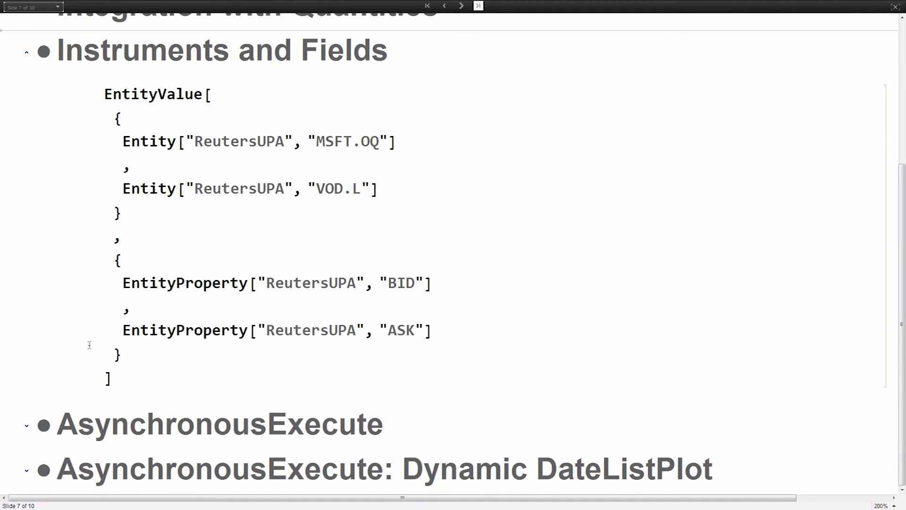
{"action": "left_click", "coordinate": [113, 368]}
{"action": "key", "text": "shift+Return"}
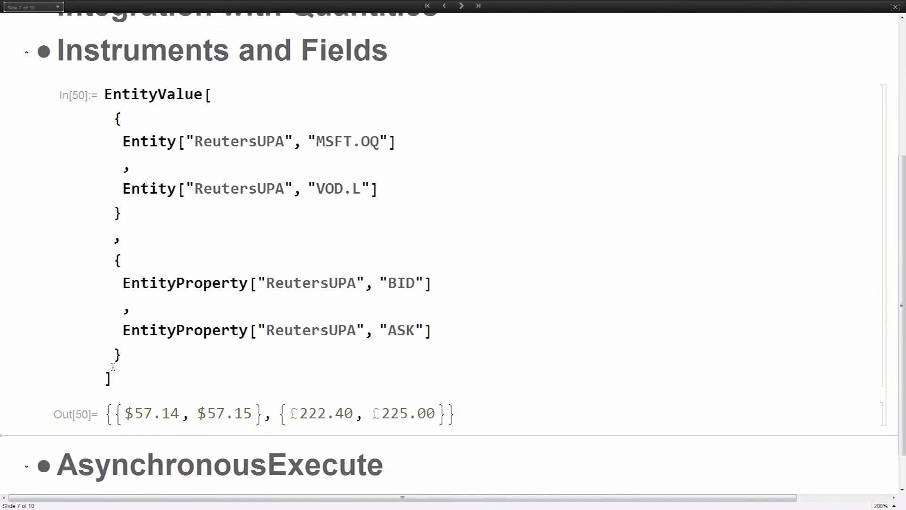
Collapse the Instruments and Fields example and expand the AsynchronousExecute example to show its full code
{"action": "scroll", "coordinate": [113, 367], "scroll_direction": "down", "scroll_amount": 1}
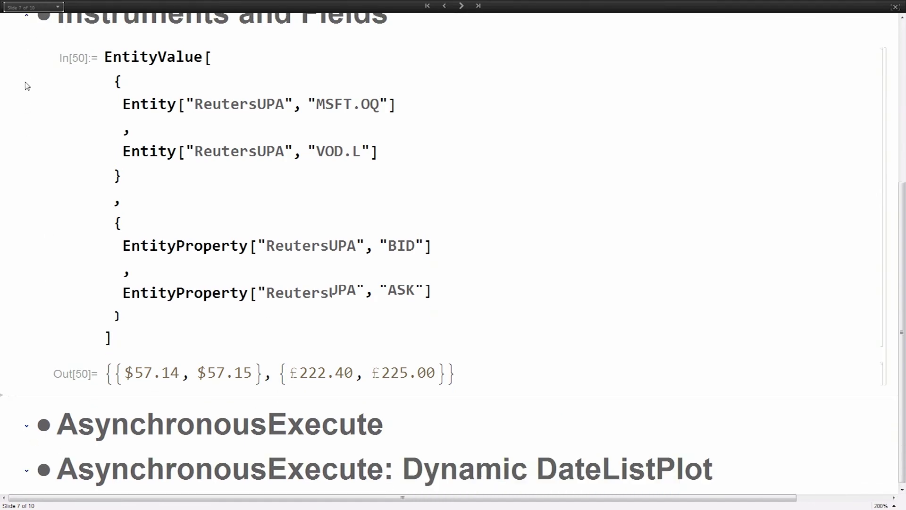
{"action": "scroll", "coordinate": [26, 86], "scroll_direction": "up", "scroll_amount": 5}
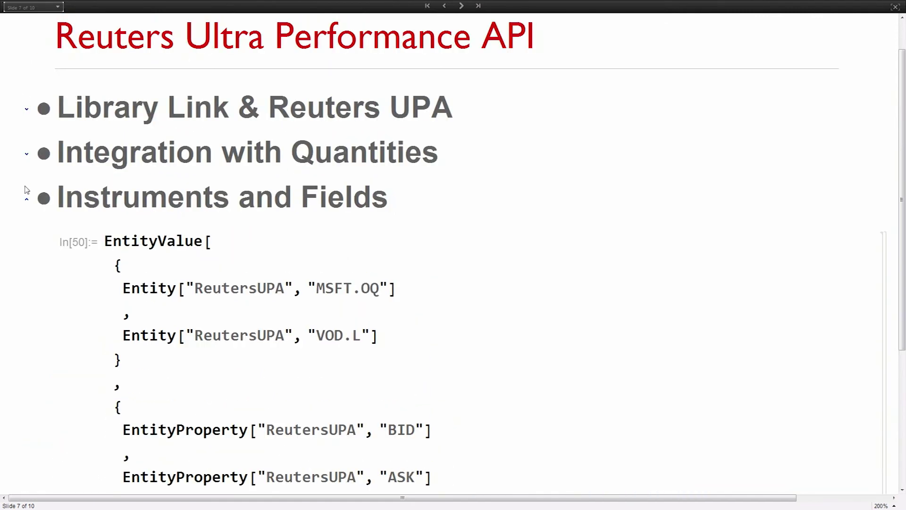
{"action": "left_click", "coordinate": [27, 199]}
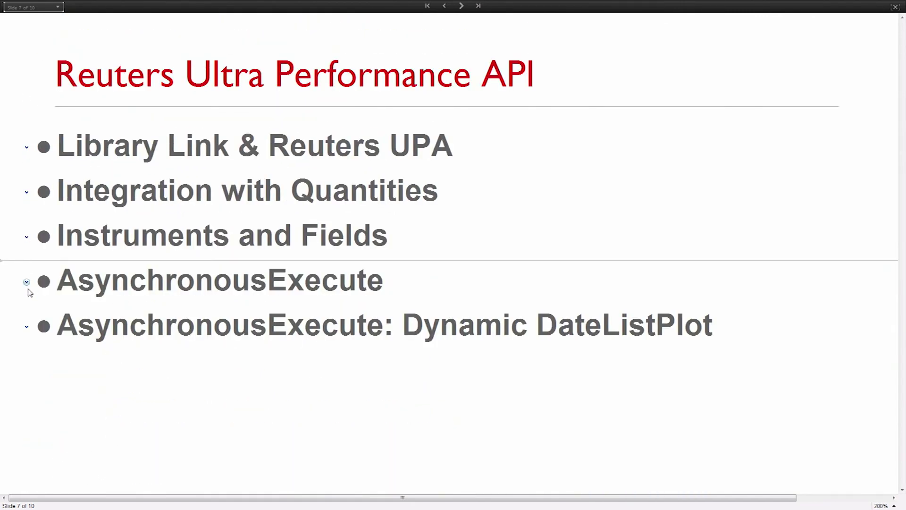
{"action": "left_click", "coordinate": [27, 283]}
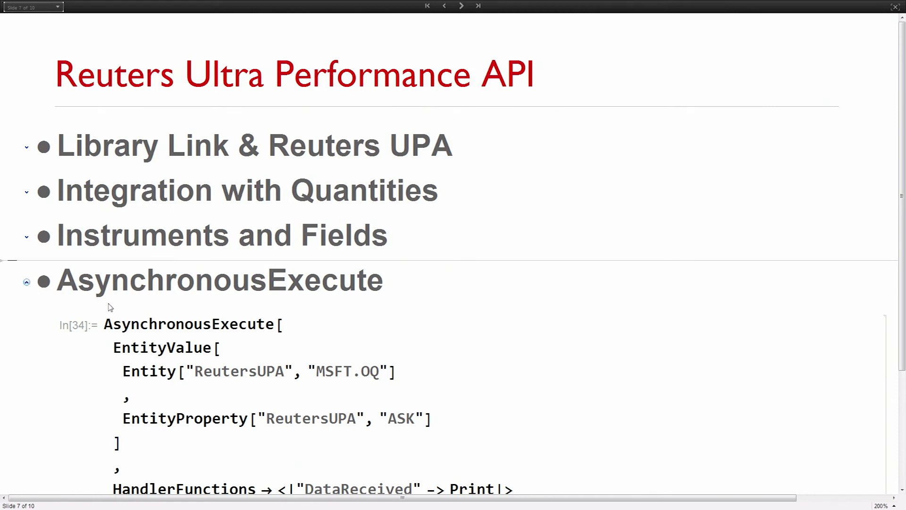
{"action": "scroll", "coordinate": [154, 439], "scroll_direction": "down", "scroll_amount": 3}
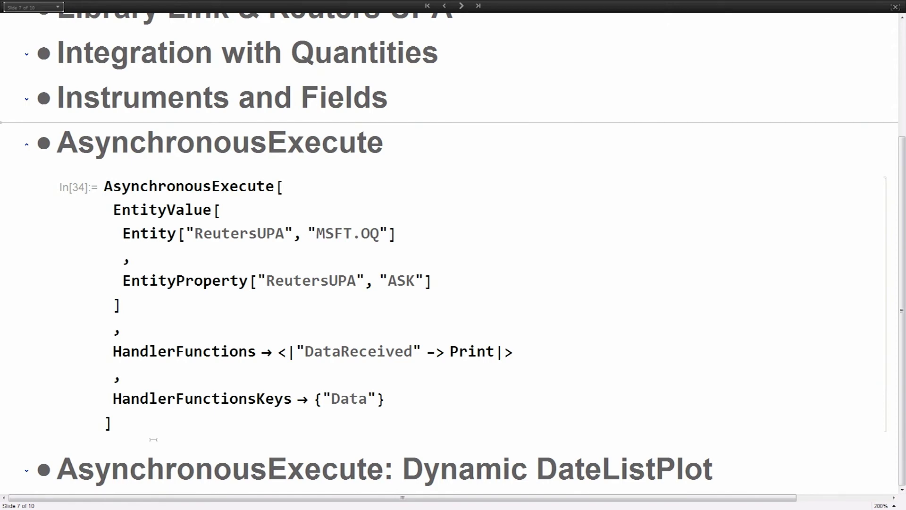
Highlight the EntityValue expression in the AsynchronousExecute example and evaluate the asynchronous ReutersUPA query for ASK of MSFT.OQ
{"action": "left_click", "coordinate": [147, 426]}
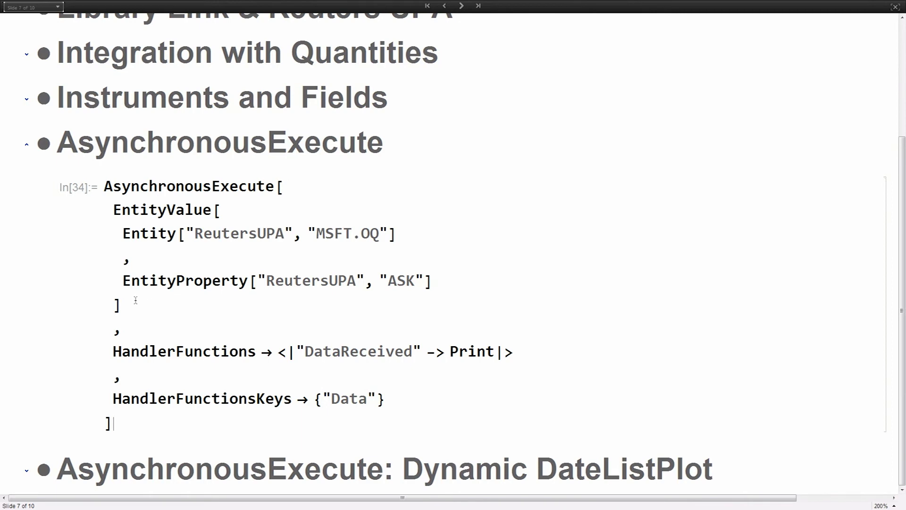
{"action": "left_click_drag", "start_coordinate": [119, 231], "coordinate": [129, 317]}
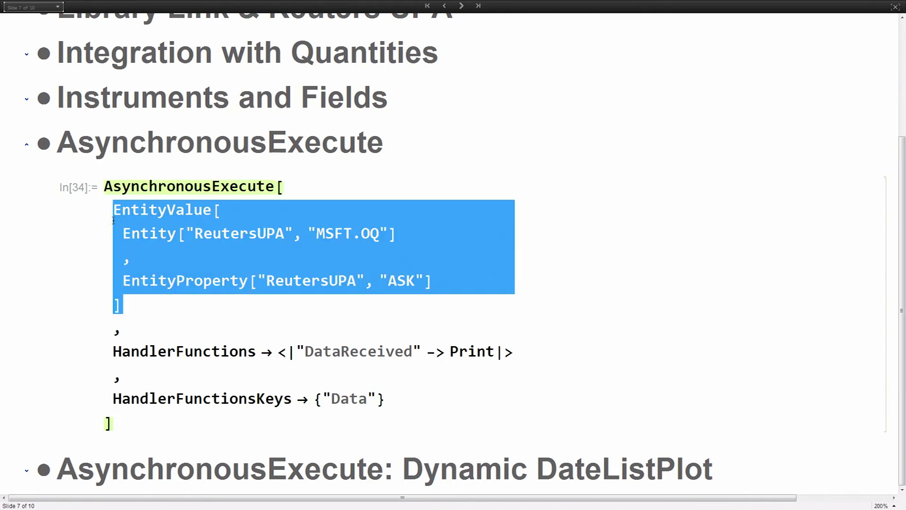
{"action": "left_click", "coordinate": [135, 334]}
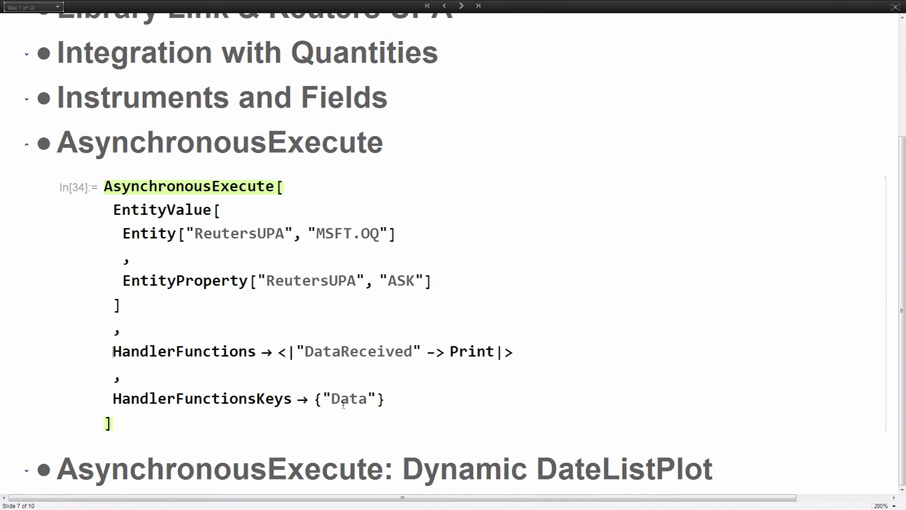
{"action": "left_click", "coordinate": [186, 419]}
{"action": "key", "text": "shift+Return"}
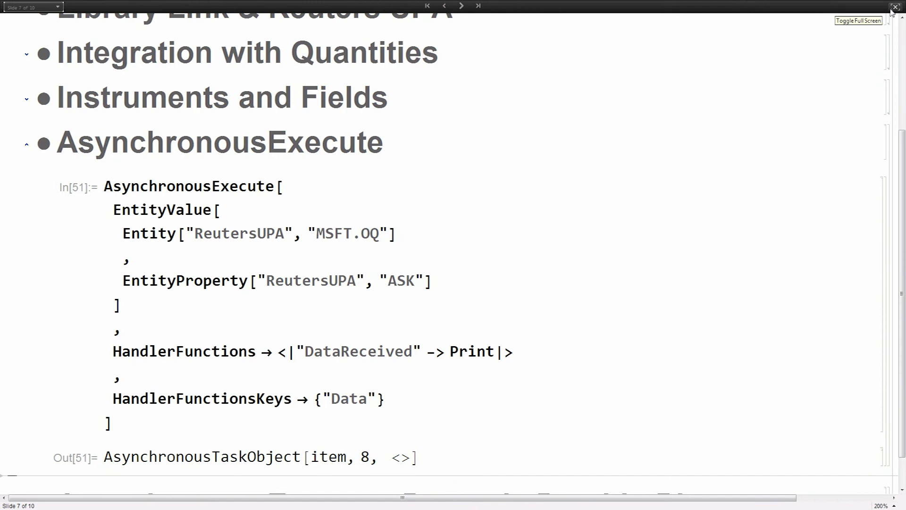
Leave full screen and open the Messages window to view the data printed by the handler
{"action": "left_click", "coordinate": [891, 10]}
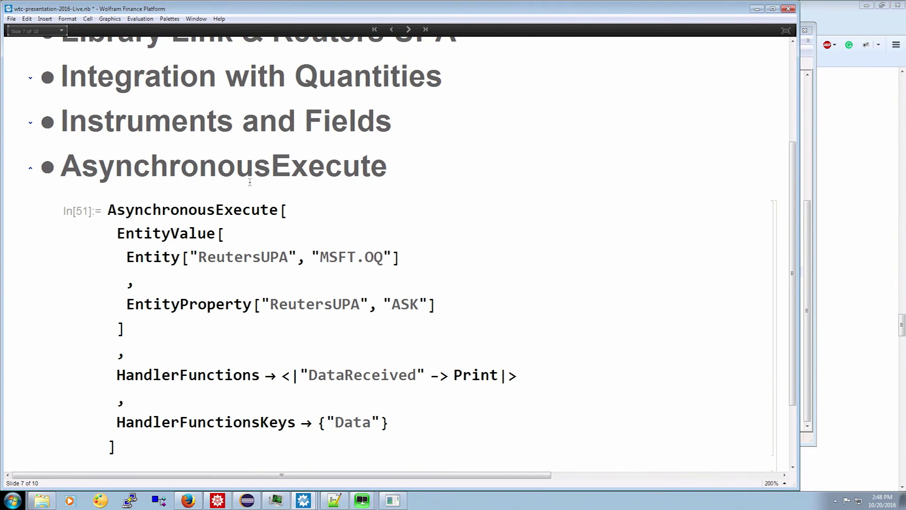
{"action": "left_click", "coordinate": [196, 19]}
{"action": "left_click", "coordinate": [197, 19]}
{"action": "left_click", "coordinate": [195, 19]}
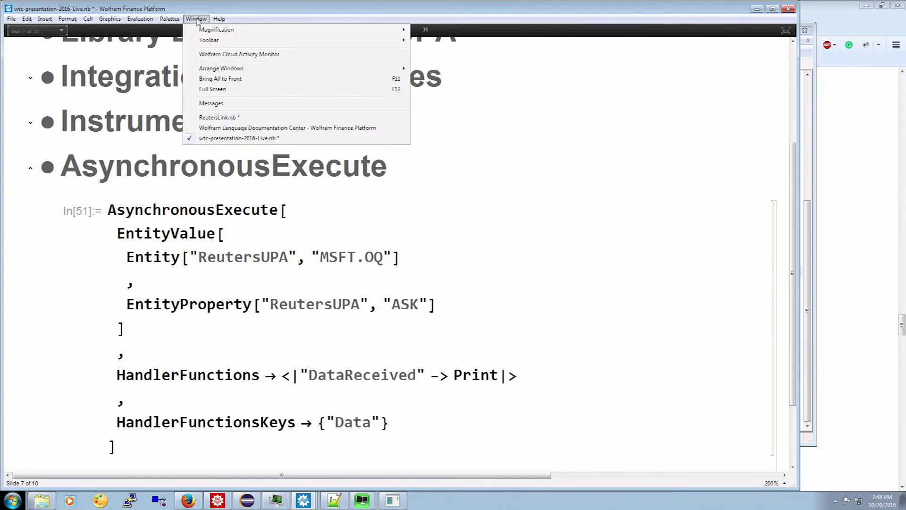
{"action": "left_click", "coordinate": [209, 103]}
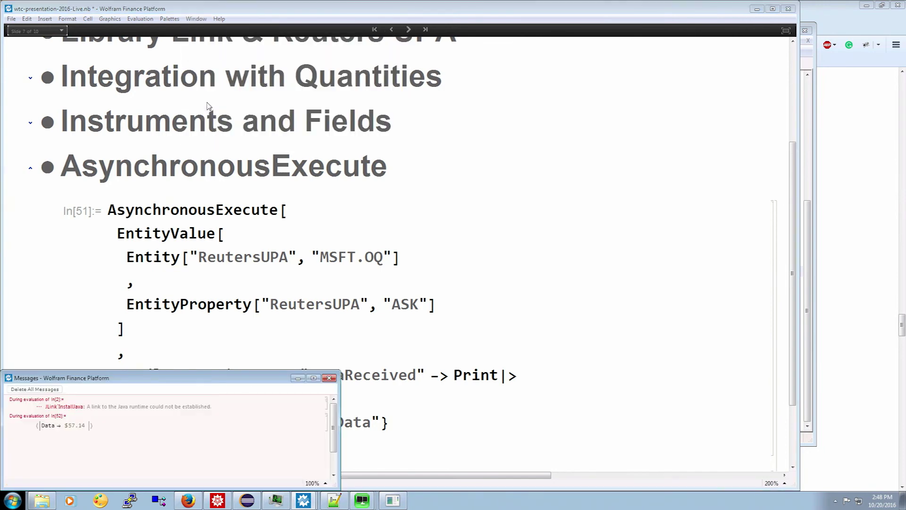
{"action": "left_click", "coordinate": [94, 436]}
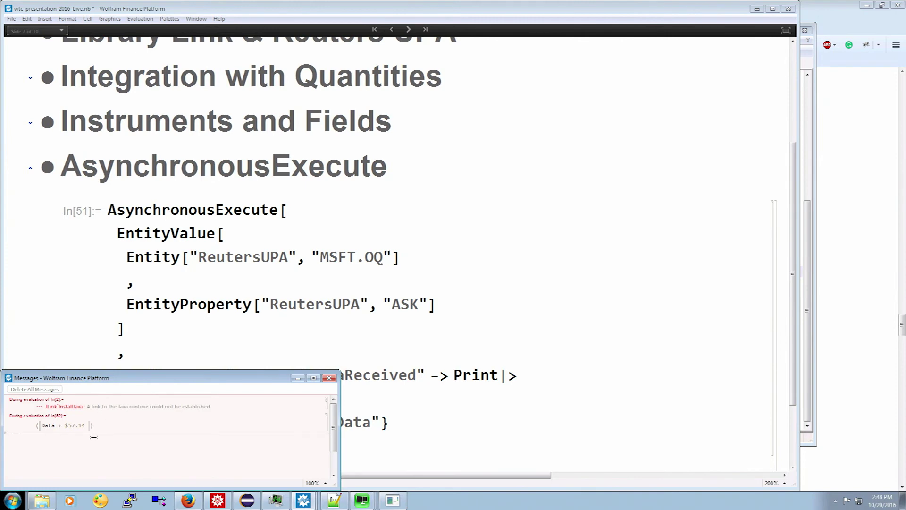
Bring the Messages window back up, delete all its messages, and return to the AsynchronousExecute code in the notebook
{"action": "left_click", "coordinate": [412, 425]}
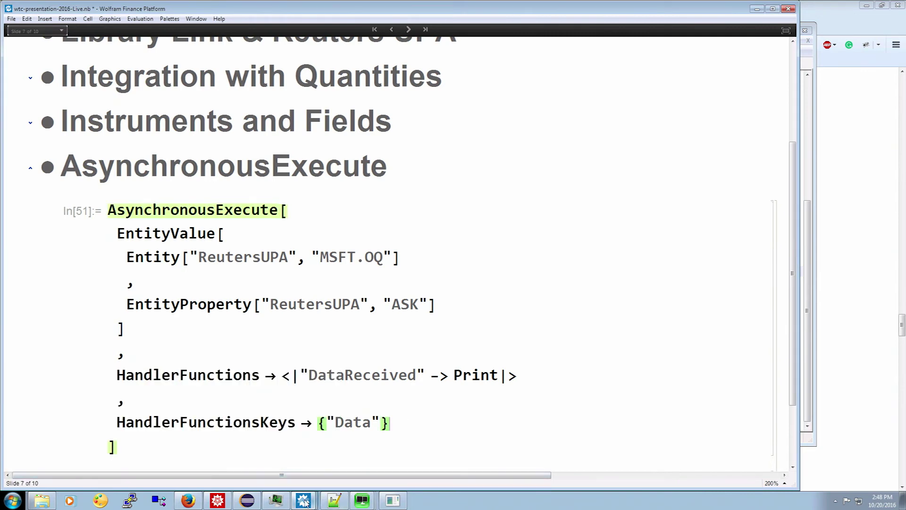
{"action": "mouse_move", "coordinate": [306, 501]}
{"action": "left_click", "coordinate": [284, 463]}
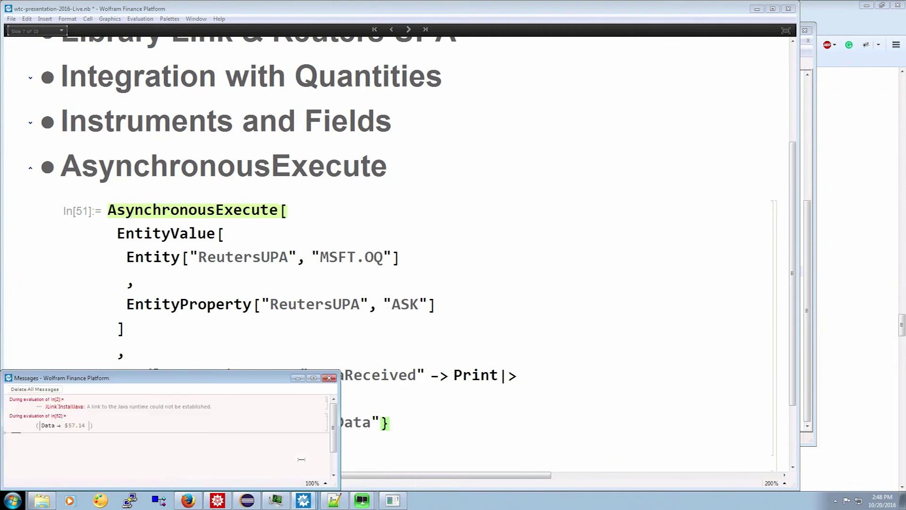
{"action": "left_click", "coordinate": [41, 389]}
{"action": "left_click", "coordinate": [232, 346]}
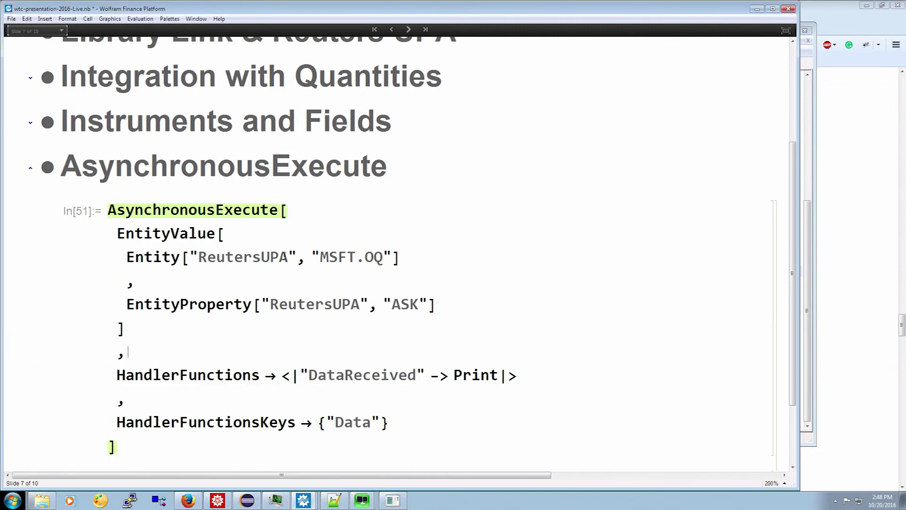
{"action": "key", "text": "shift+Return"}
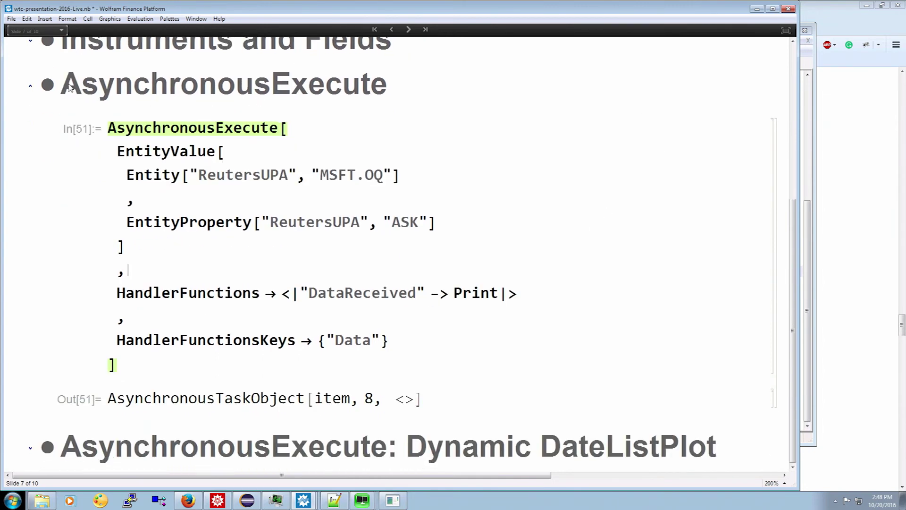
Collapse AsynchronousExecute, expand the Dynamic DateListPlot example, and open its Handler Function section to examine the collectDataReceived definition
{"action": "left_click", "coordinate": [30, 88]}
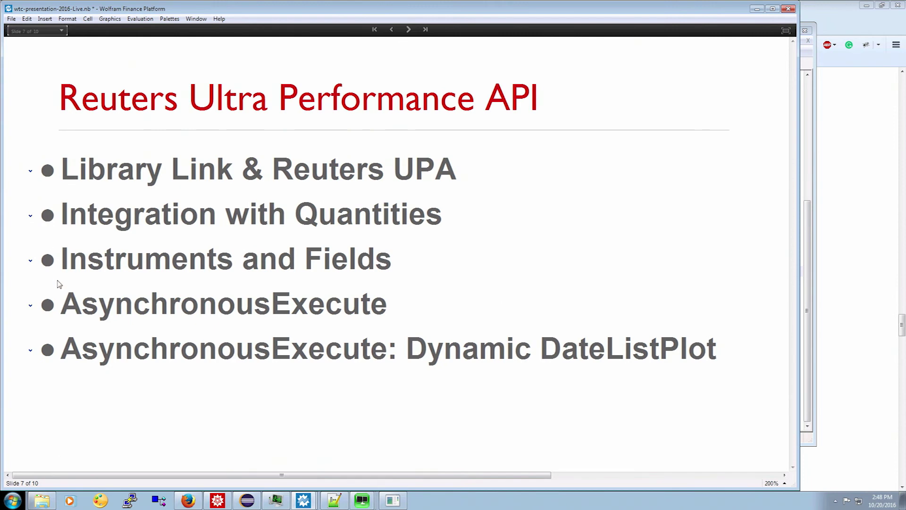
{"action": "left_click", "coordinate": [30, 351]}
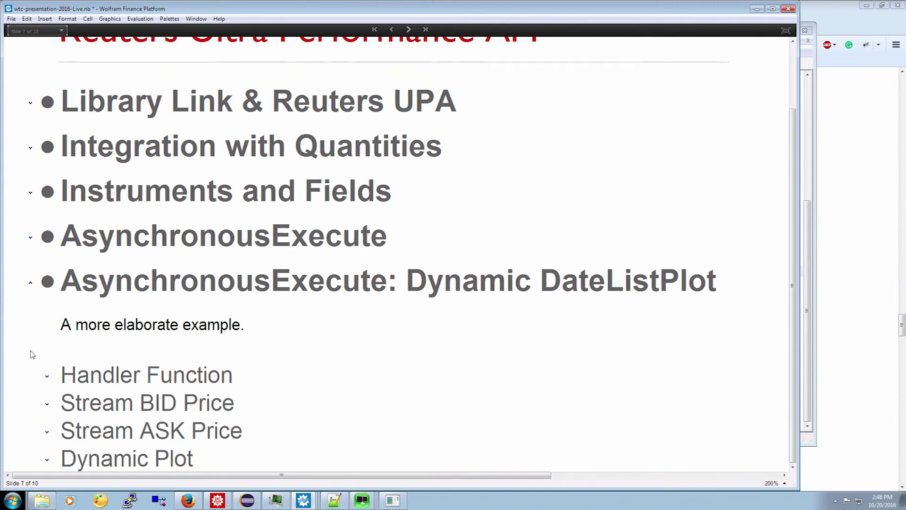
{"action": "left_click", "coordinate": [47, 377]}
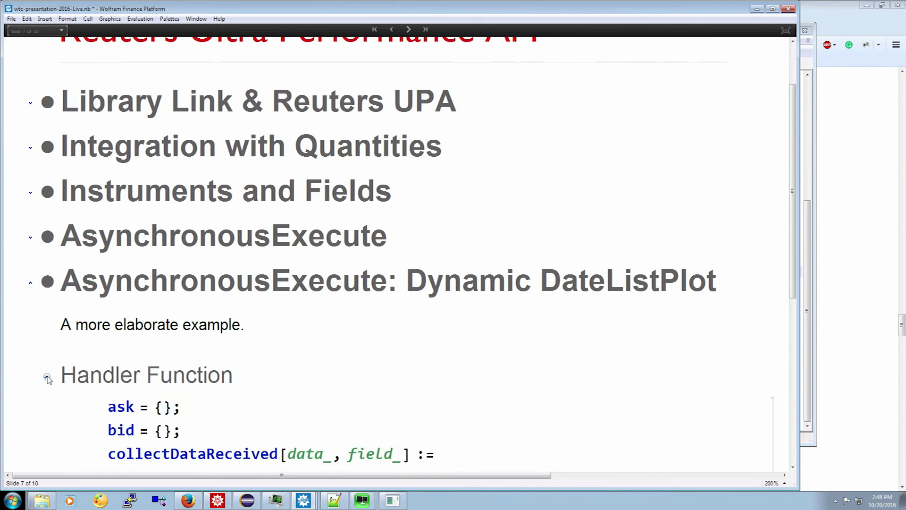
{"action": "scroll", "coordinate": [306, 331], "scroll_direction": "down", "scroll_amount": 3}
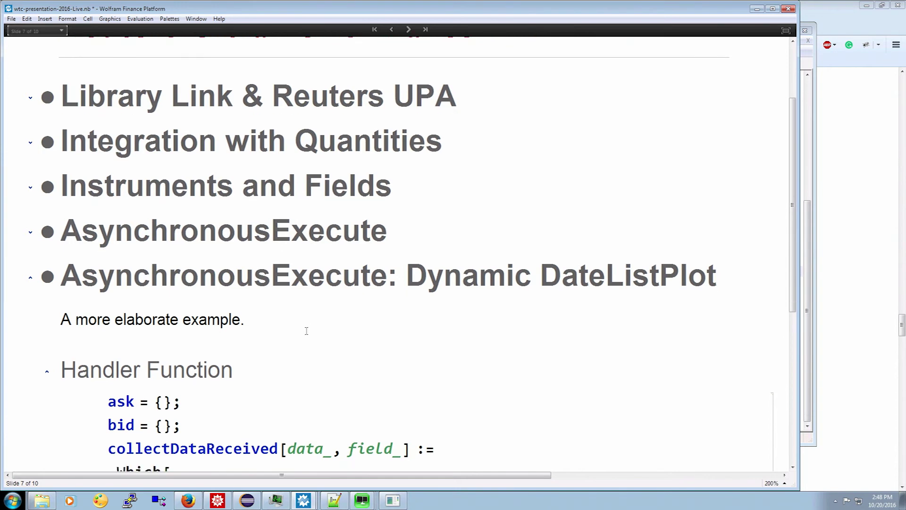
{"action": "scroll", "coordinate": [306, 331], "scroll_direction": "down", "scroll_amount": 3}
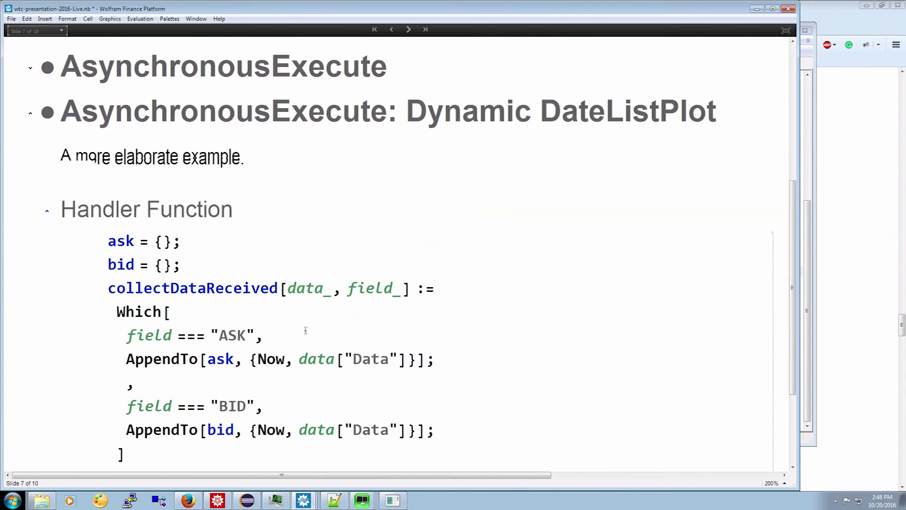
{"action": "scroll", "coordinate": [305, 331], "scroll_direction": "down", "scroll_amount": 3}
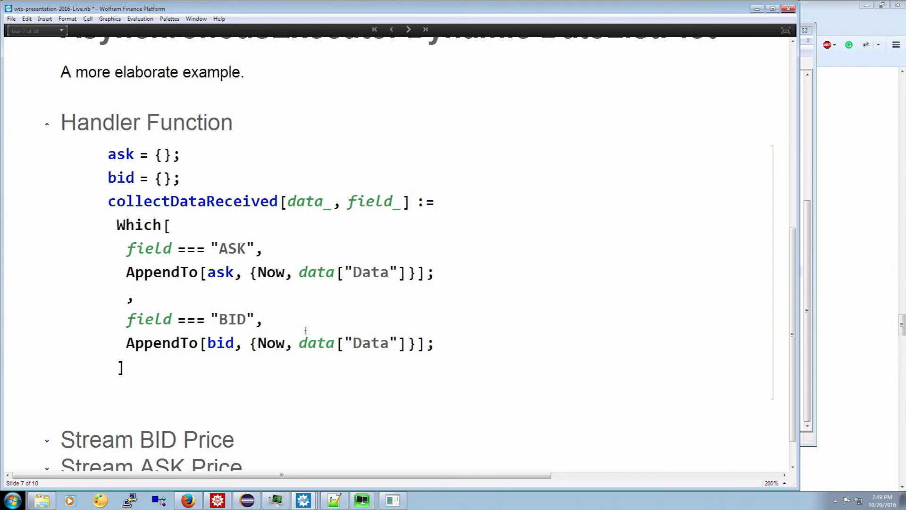
{"action": "scroll", "coordinate": [305, 330], "scroll_direction": "down", "scroll_amount": 2}
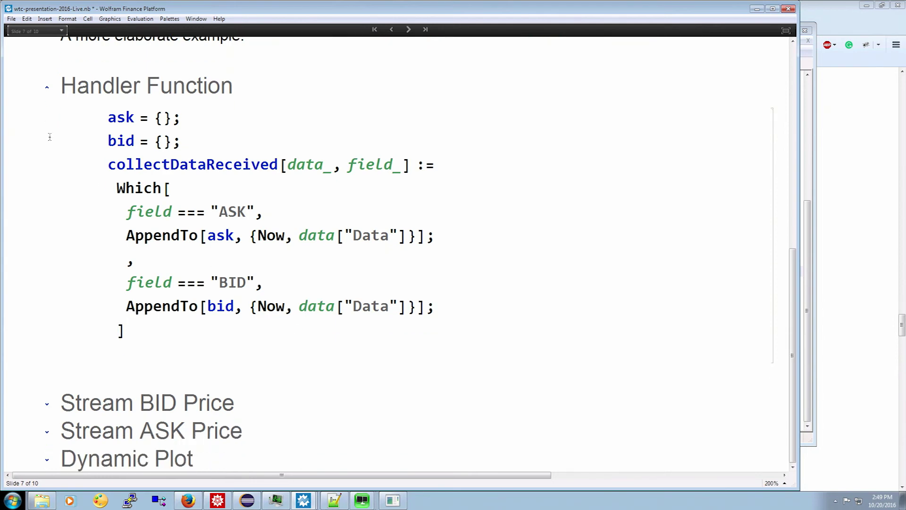
Switch from the Handler Function section to Stream BID Price and point out collectDataReceived and its f1 argument in the code
{"action": "left_click", "coordinate": [47, 88]}
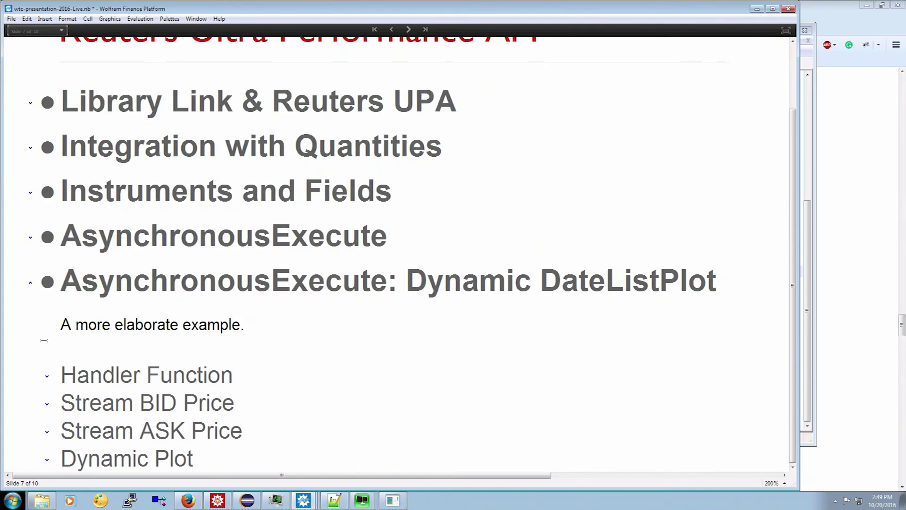
{"action": "left_click", "coordinate": [46, 404]}
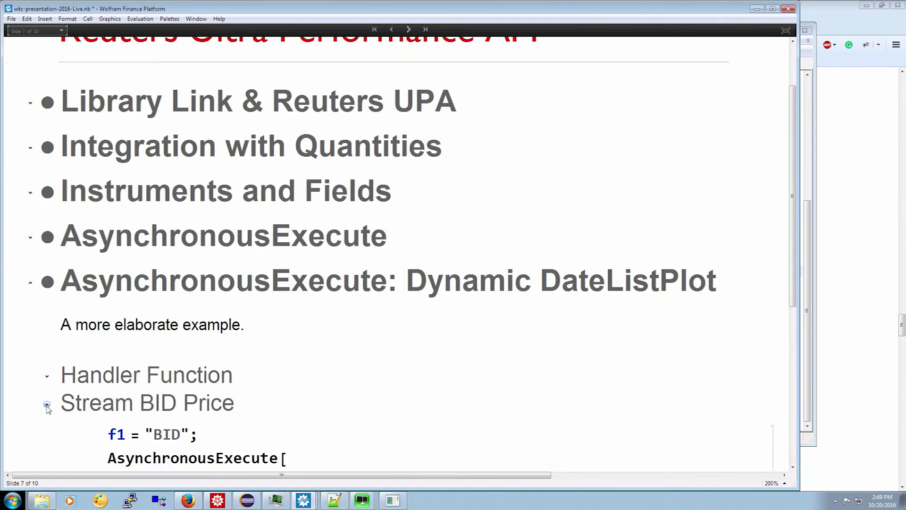
{"action": "scroll", "coordinate": [48, 408], "scroll_direction": "down", "scroll_amount": 10}
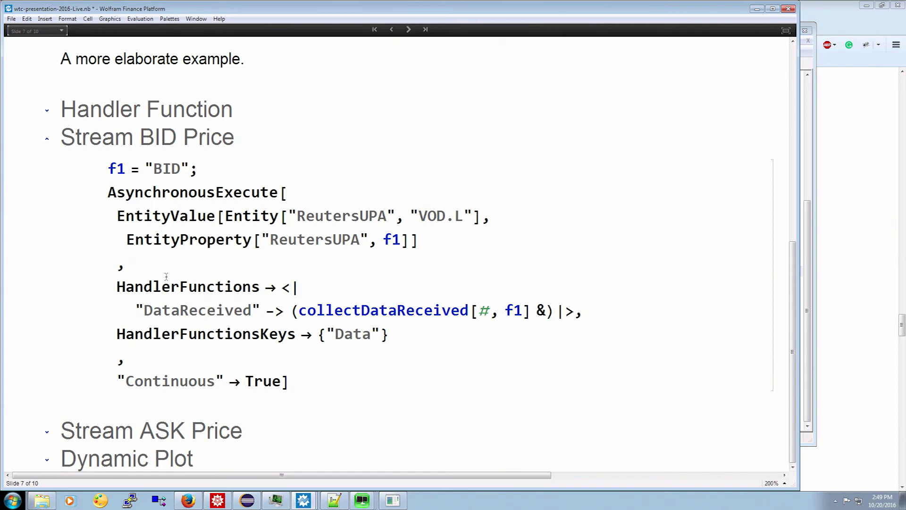
{"action": "left_click", "coordinate": [399, 247]}
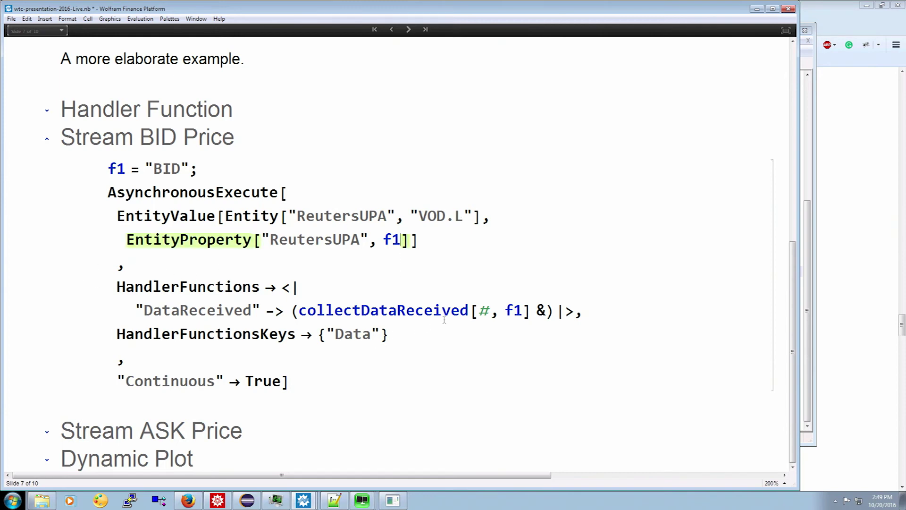
{"action": "double_click", "coordinate": [395, 309]}
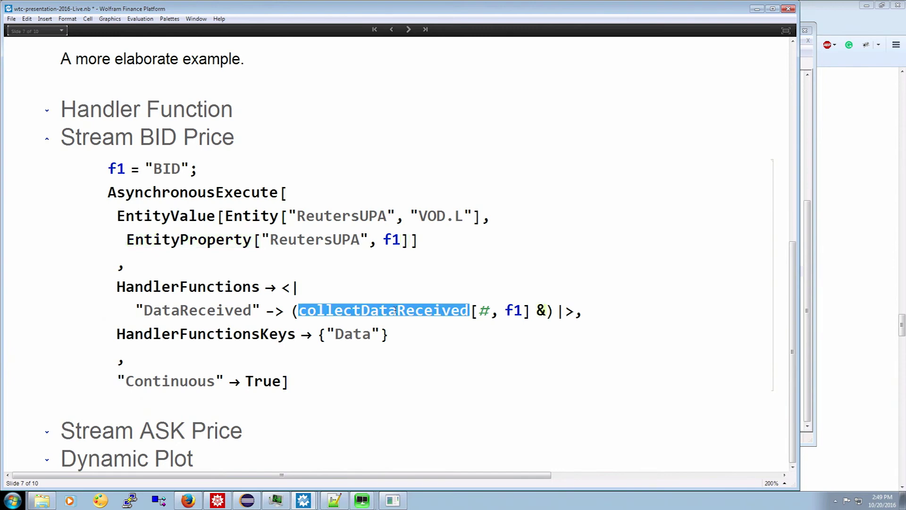
{"action": "left_click", "coordinate": [511, 313]}
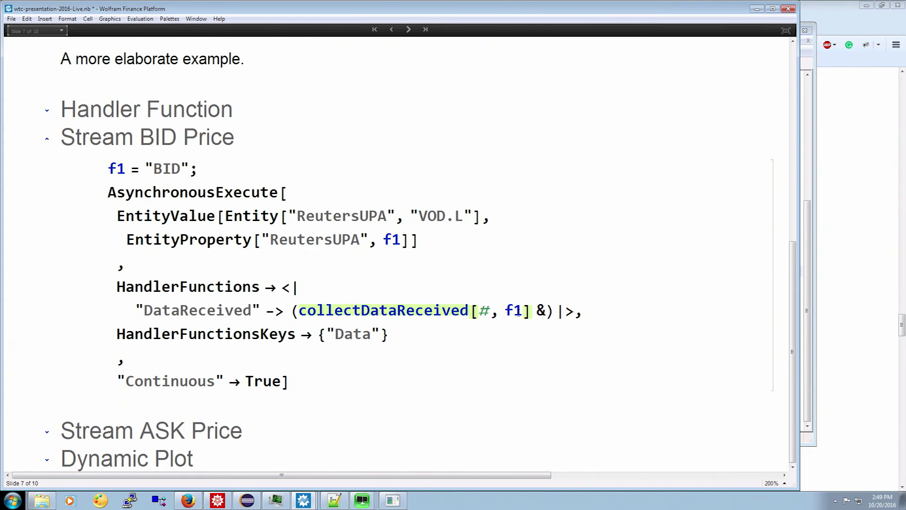
Expand the Handler Function section again and evaluate the ask, bid and collectDataReceived definitions
{"action": "left_click", "coordinate": [47, 111]}
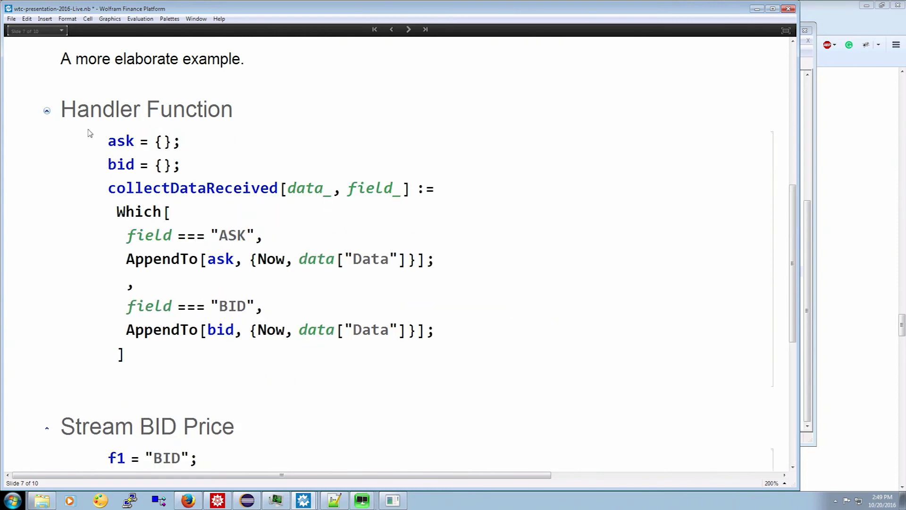
{"action": "left_click", "coordinate": [211, 194]}
{"action": "key", "text": "shift+Return"}
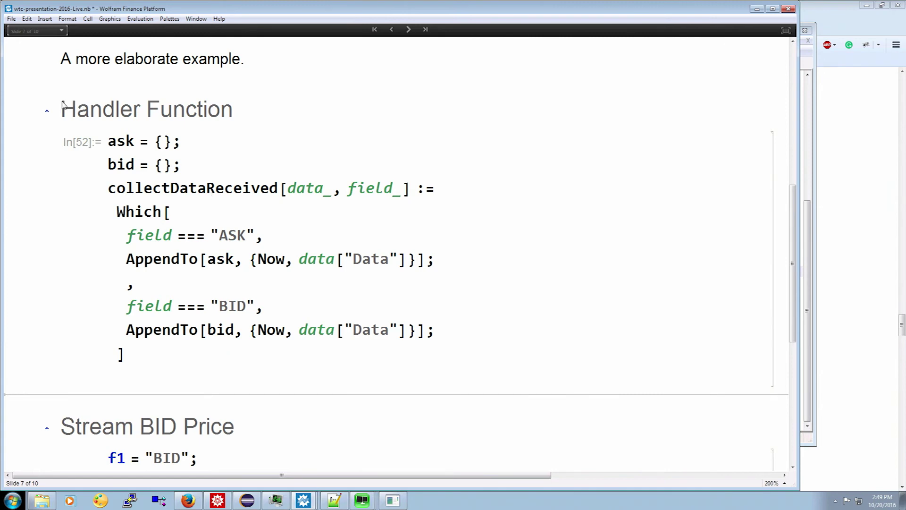
Collapse the Handler Function section and evaluate the continuous AsynchronousExecute query that streams BID for VOD.L
{"action": "left_click", "coordinate": [47, 111]}
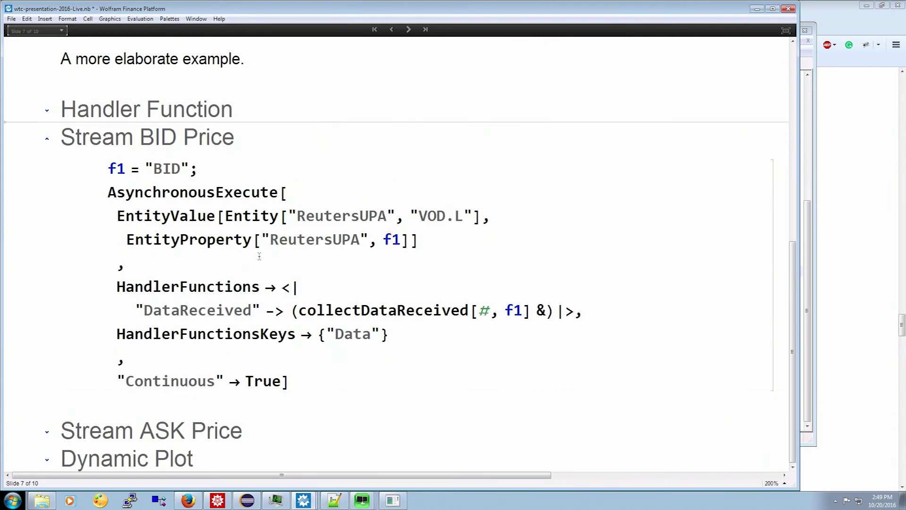
{"action": "left_click", "coordinate": [322, 371]}
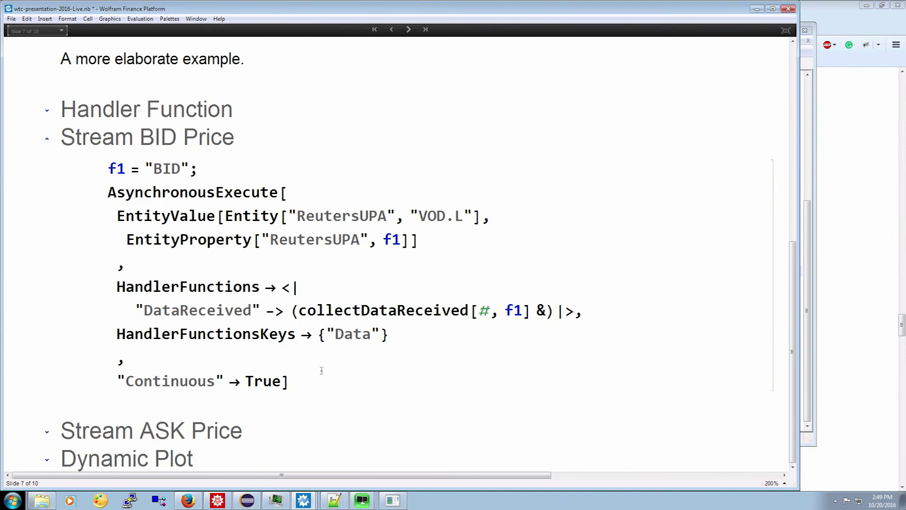
{"action": "key", "text": "shift+Return"}
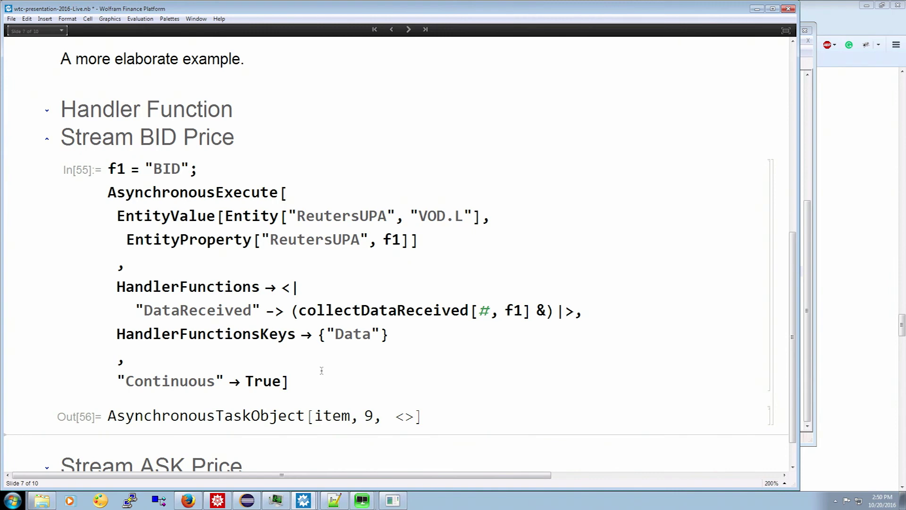
Collapse Stream BID Price, expand Stream ASK Price, and evaluate its continuous AsynchronousExecute query that streams ASK for VOD.L
{"action": "scroll", "coordinate": [333, 315], "scroll_direction": "down", "scroll_amount": 1}
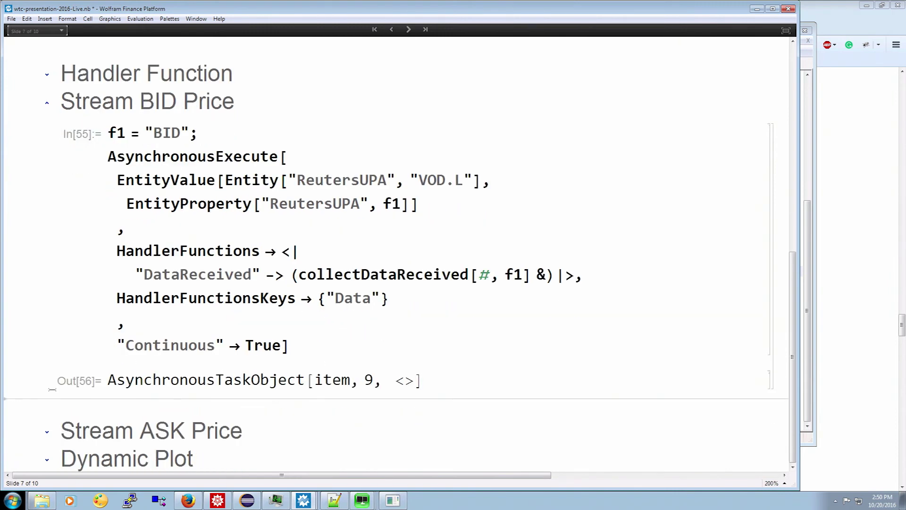
{"action": "left_click", "coordinate": [47, 104]}
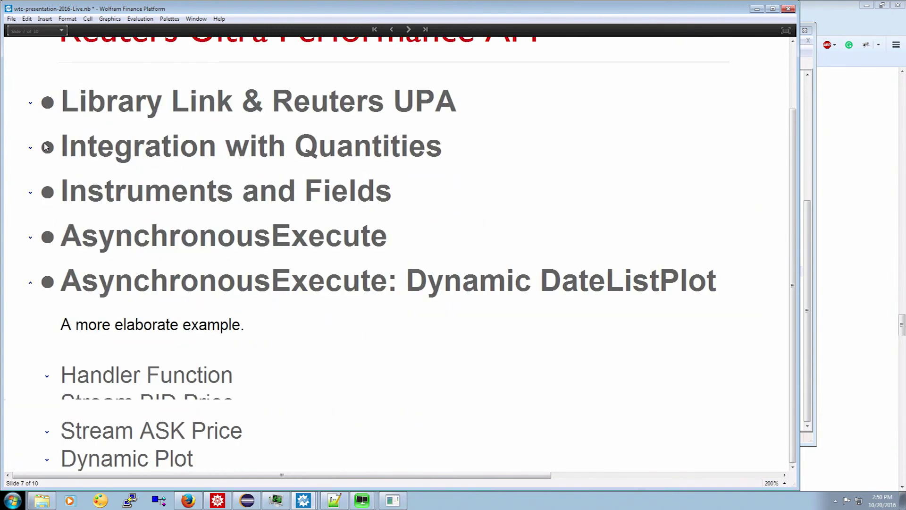
{"action": "left_click", "coordinate": [46, 433]}
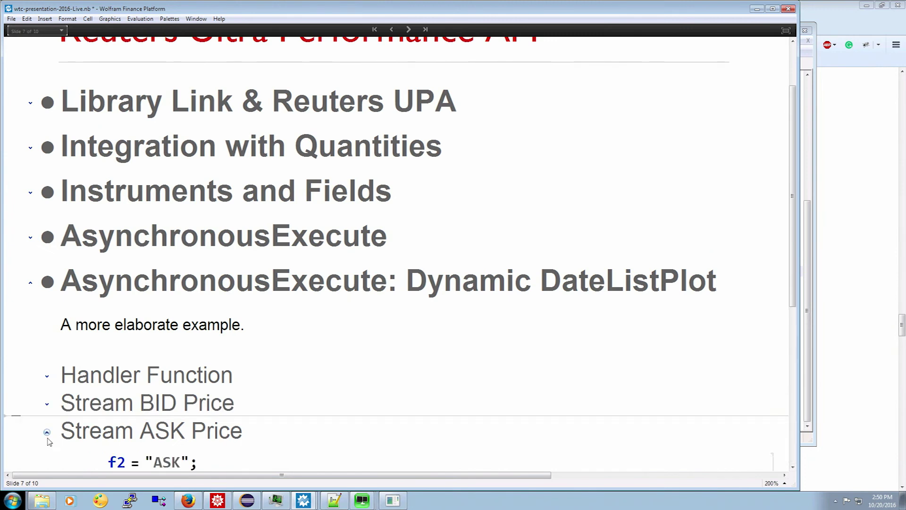
{"action": "scroll", "coordinate": [49, 441], "scroll_direction": "down", "scroll_amount": 7}
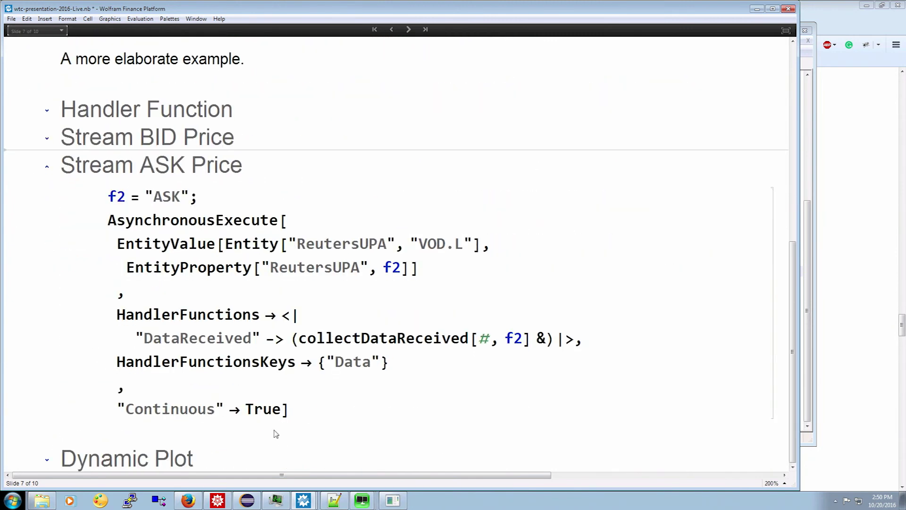
{"action": "left_click", "coordinate": [308, 415]}
{"action": "key", "text": "shift+Return"}
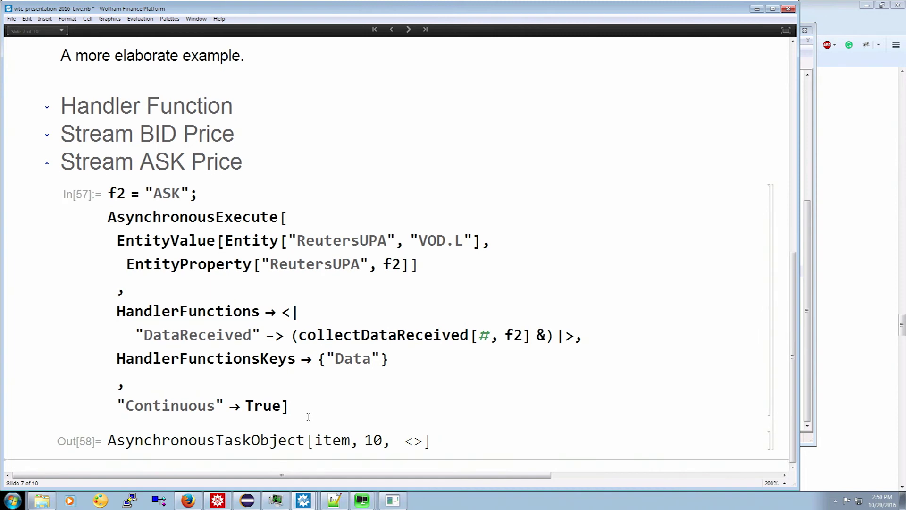
Switch from the Stream ASK Price section to Dynamic Plot and evaluate the dynamic DateListPlot of bid and ask
{"action": "scroll", "coordinate": [308, 413], "scroll_direction": "down", "scroll_amount": 1}
{"action": "left_click", "coordinate": [46, 131]}
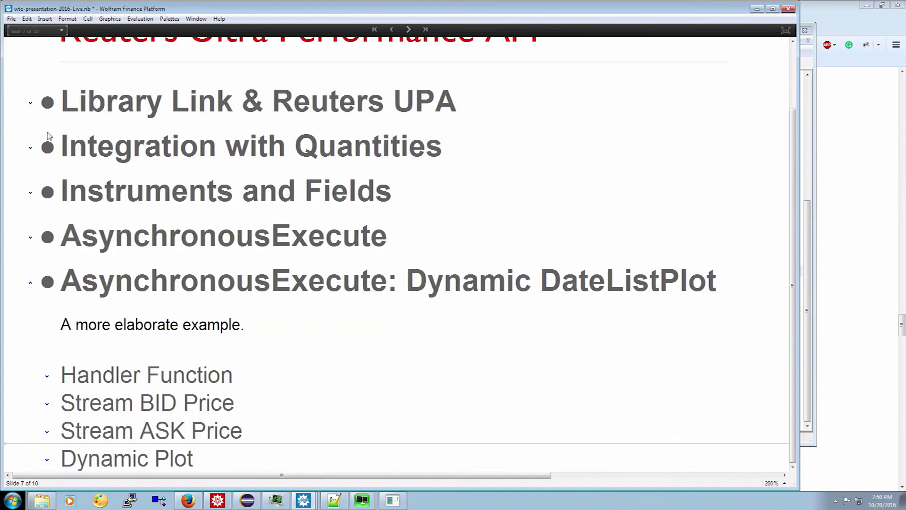
{"action": "left_click", "coordinate": [47, 460]}
{"action": "scroll", "coordinate": [224, 409], "scroll_direction": "down", "scroll_amount": 1}
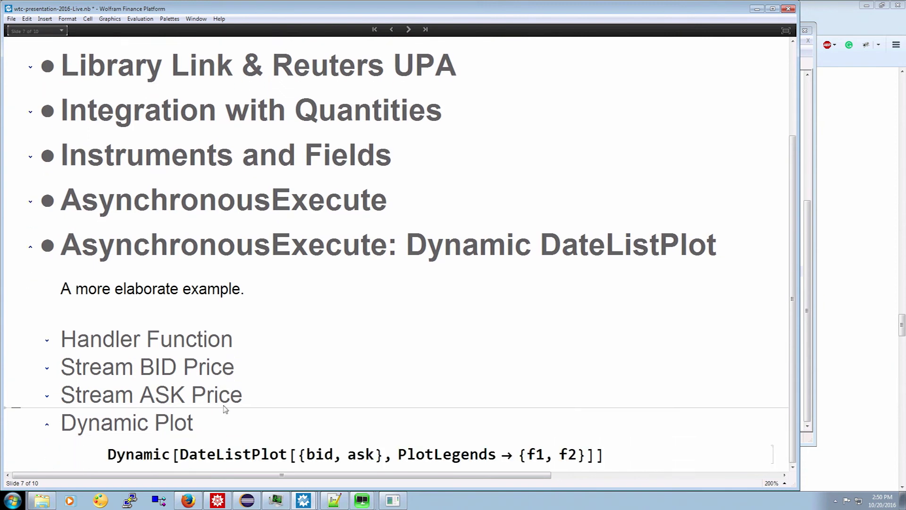
{"action": "left_click", "coordinate": [619, 459]}
{"action": "key", "text": "shift+Return"}
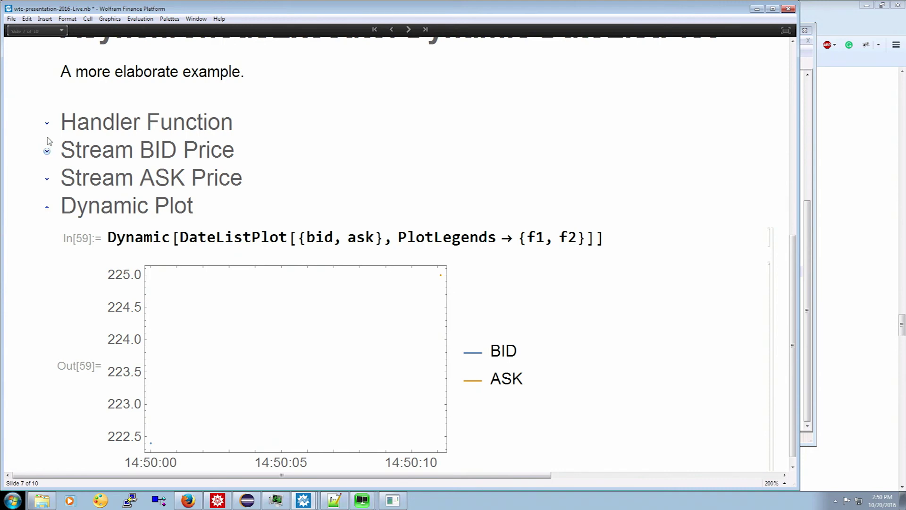
Expand Stream BID Price, change the queried entity to MSFT.OQ, and evaluate the streaming query again
{"action": "left_click", "coordinate": [48, 151]}
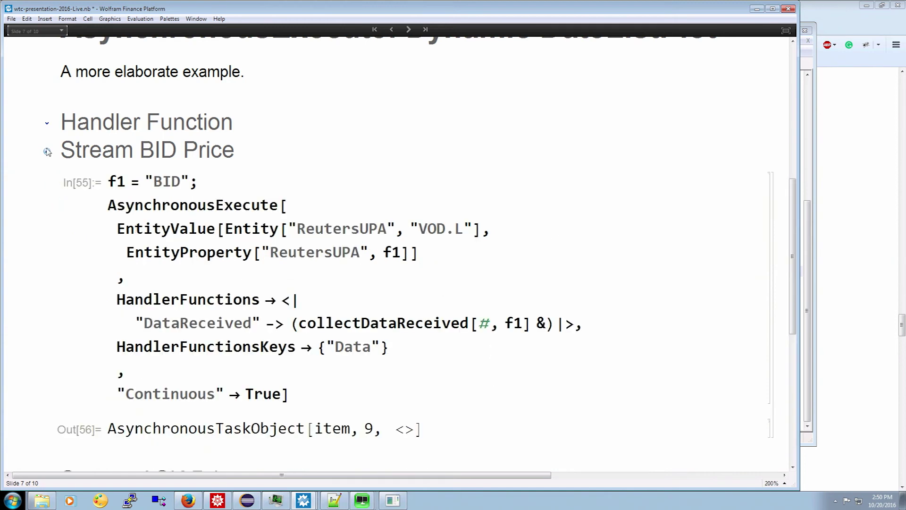
{"action": "double_click", "coordinate": [424, 230]}
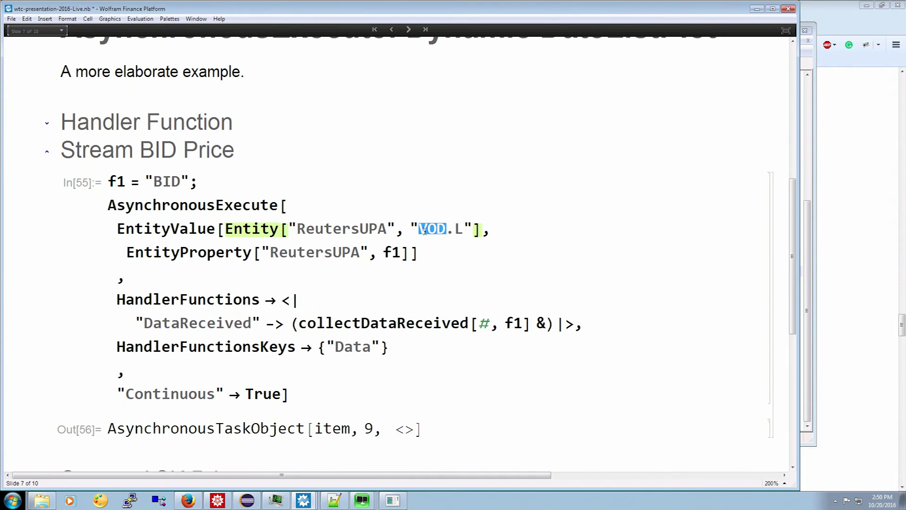
{"action": "type", "text": "MSFT"}
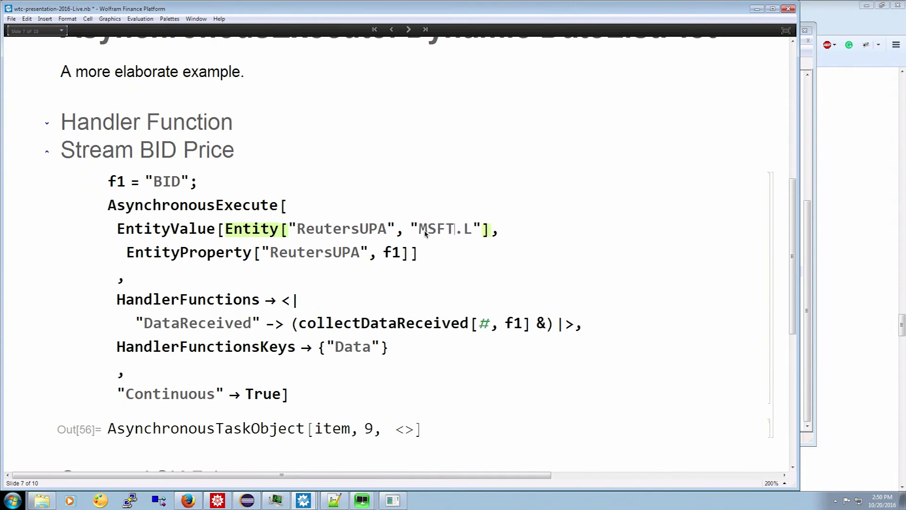
{"action": "key", "text": "shift+Right"}
{"action": "type", "text": "OQ"}
{"action": "key", "text": "shift+Return"}
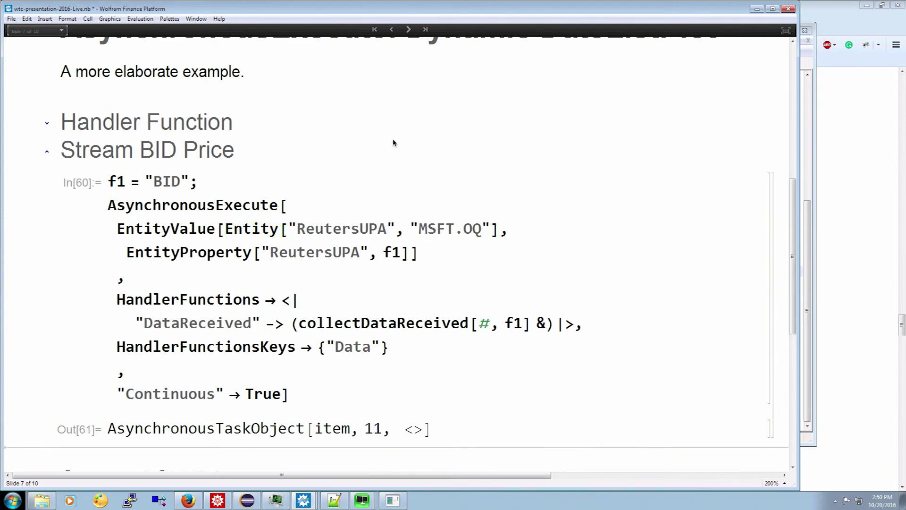
Advance to the Asynchronous Execution slide and show it full screen, minimizing the Messages window that covers it
{"action": "left_click", "coordinate": [409, 31]}
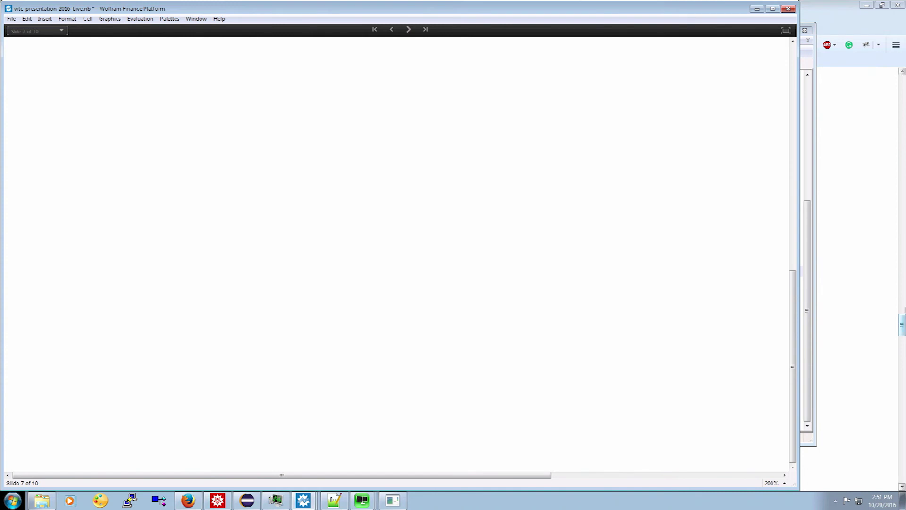
{"action": "mouse_move", "coordinate": [892, 330]}
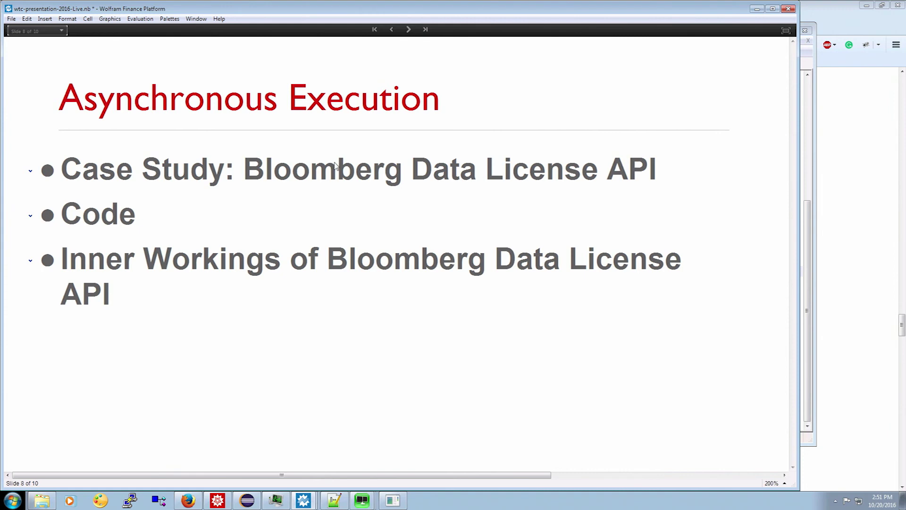
{"action": "left_click", "coordinate": [785, 30]}
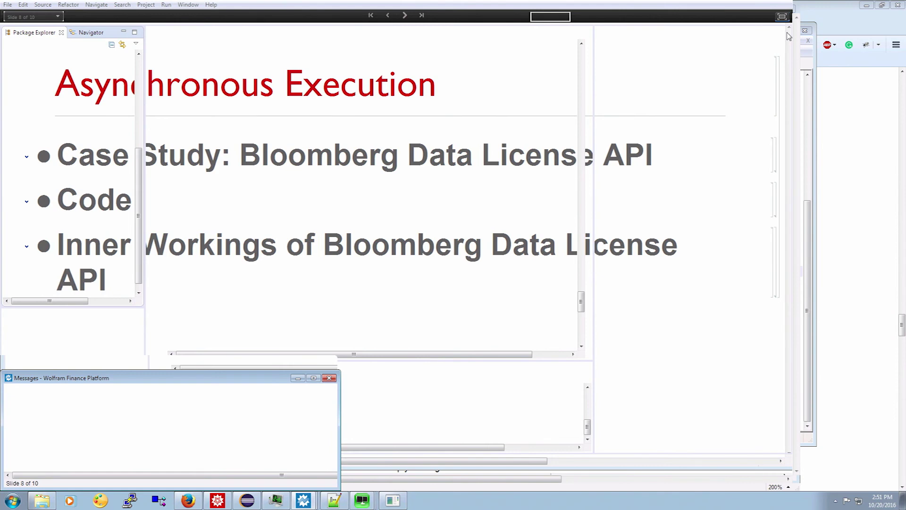
{"action": "left_click", "coordinate": [297, 378]}
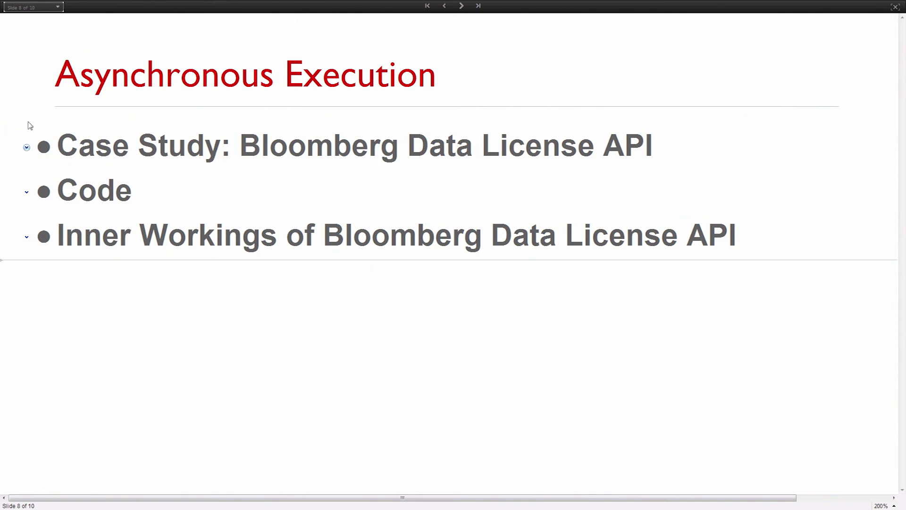
Expand the Case Study: Bloomberg Data License API section, keep waiting for the unresponsive kernel, and disable dynamic updating
{"action": "left_click", "coordinate": [27, 148]}
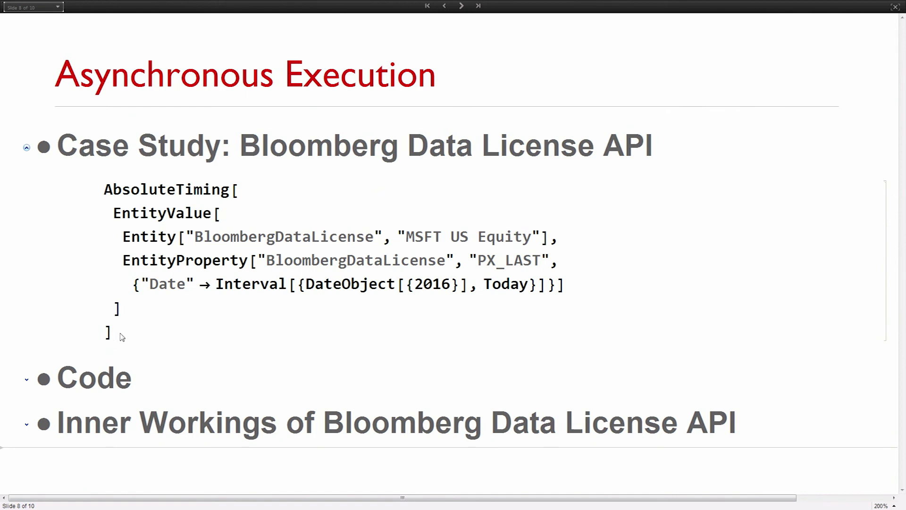
{"action": "double_click", "coordinate": [904, 246]}
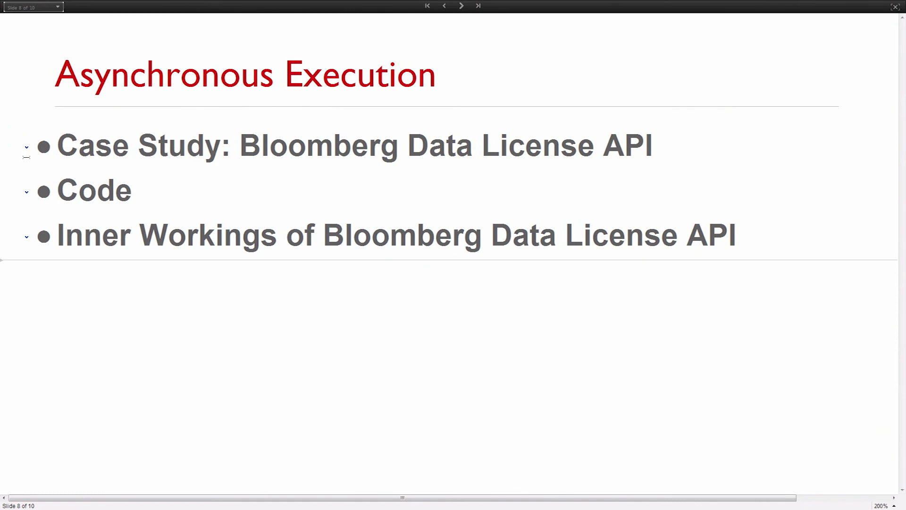
{"action": "left_click", "coordinate": [27, 148]}
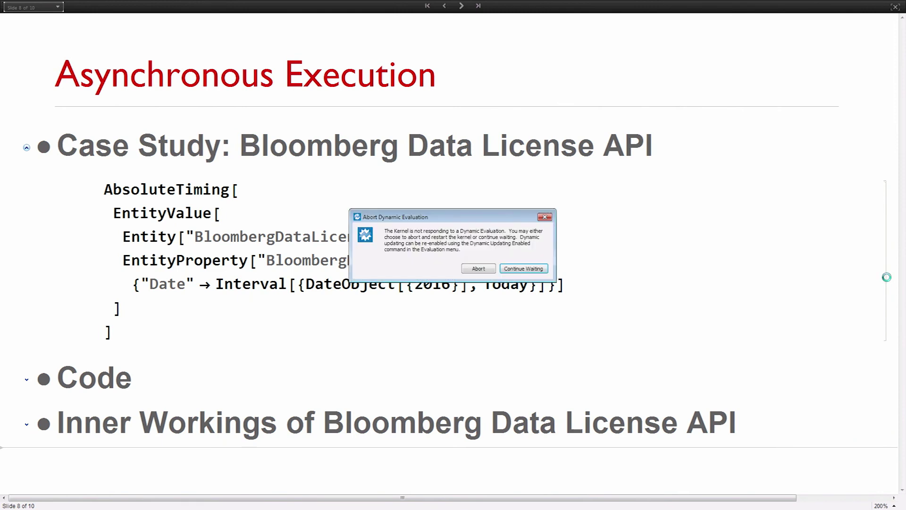
{"action": "left_click", "coordinate": [524, 268]}
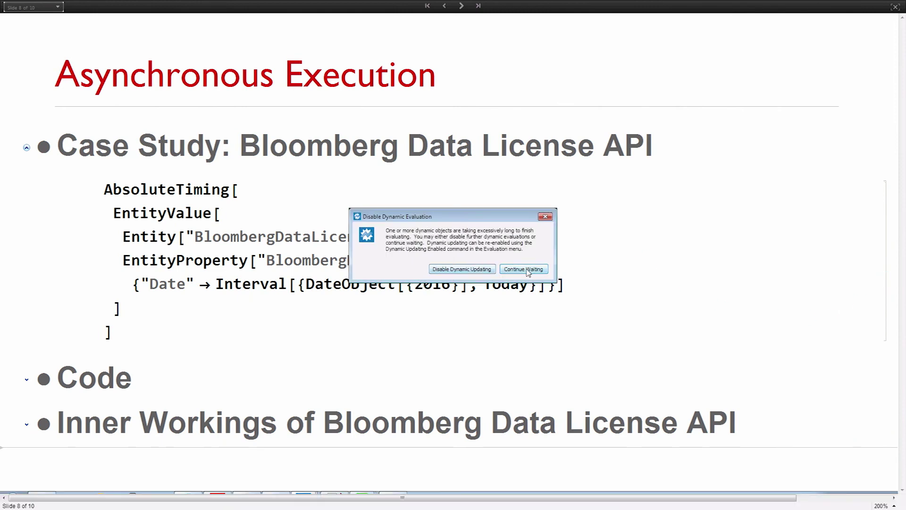
{"action": "left_click", "coordinate": [483, 269]}
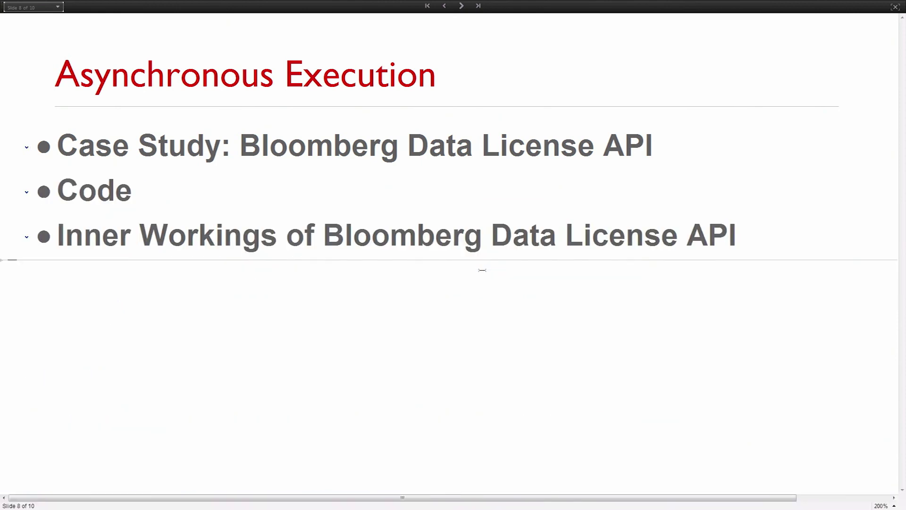
Go back to the Reuters slide, delete the aborted Dynamic Plot output, and return to the Asynchronous Execution slide
{"action": "left_click", "coordinate": [444, 7]}
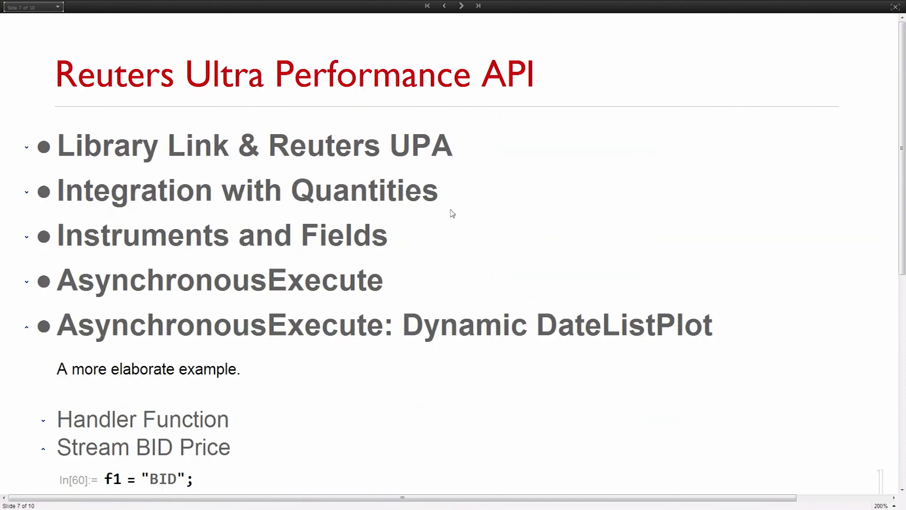
{"action": "scroll", "coordinate": [450, 210], "scroll_direction": "down", "scroll_amount": 7}
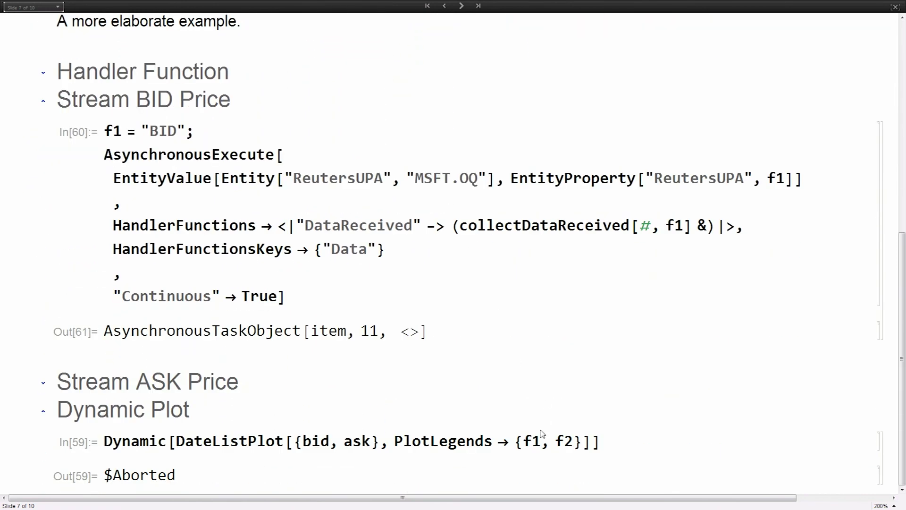
{"action": "left_click", "coordinate": [879, 474]}
{"action": "key", "text": "Delete"}
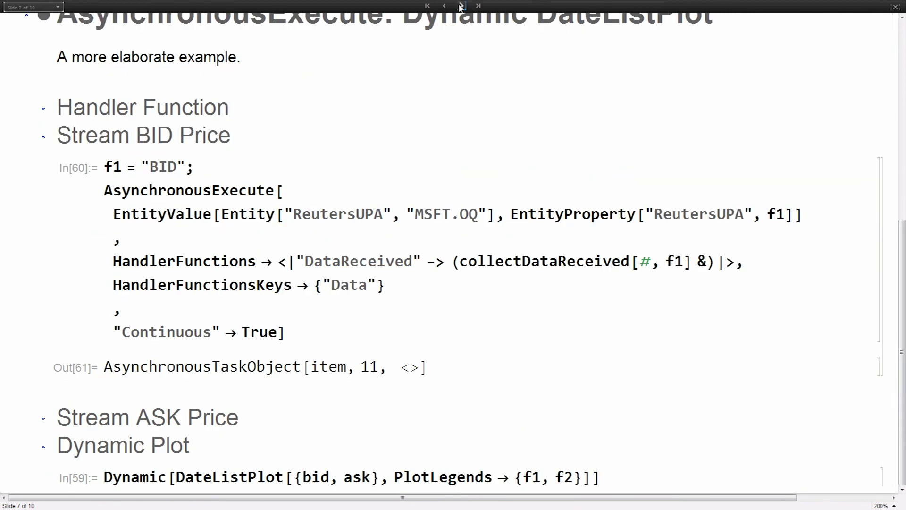
{"action": "left_click", "coordinate": [461, 6]}
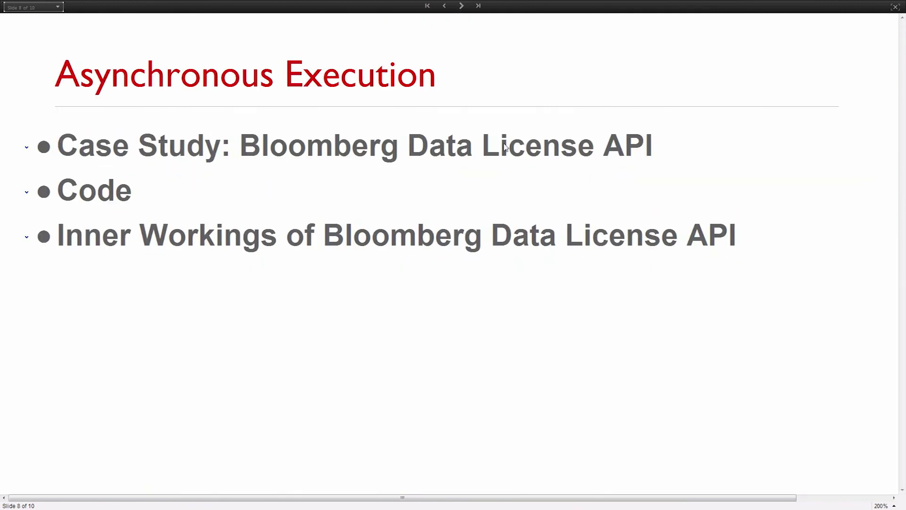
Switch from the Bloomberg Data License case study to the Code section and evaluate the ds and makedataset definitions under Handler Function
{"action": "left_click", "coordinate": [27, 148]}
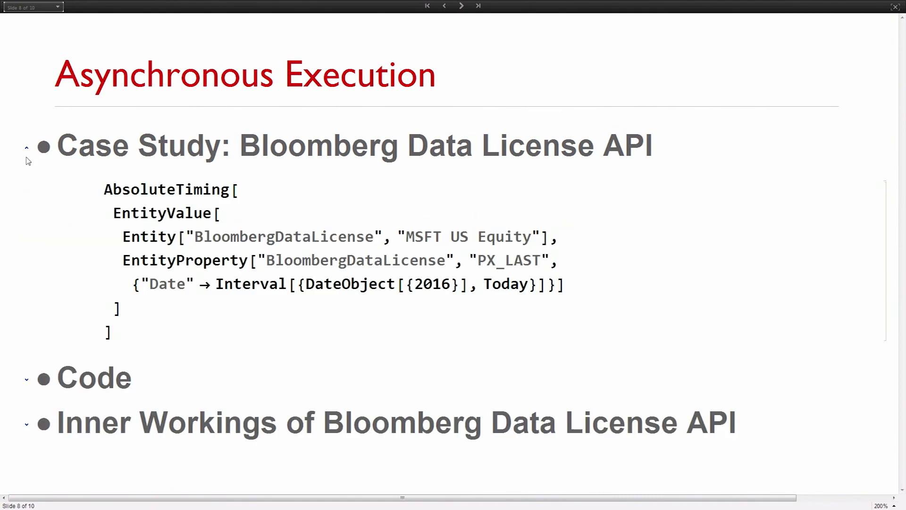
{"action": "left_click", "coordinate": [26, 380]}
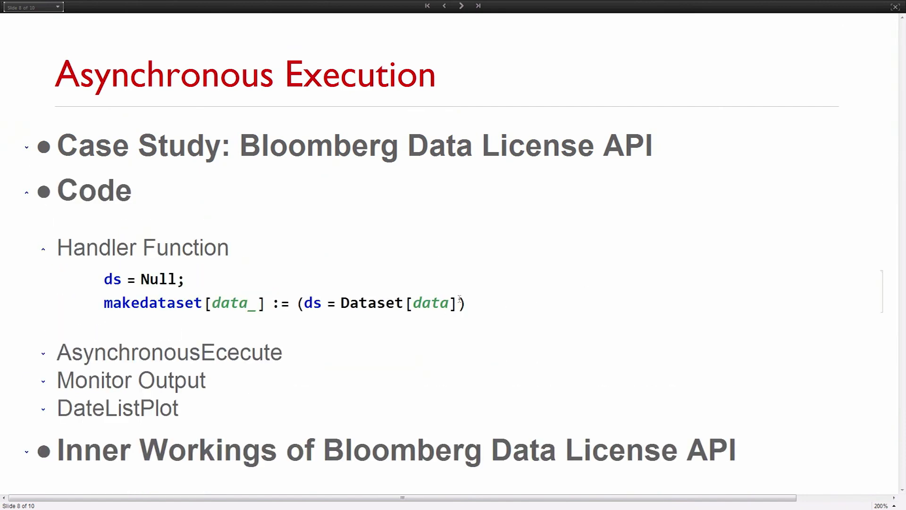
{"action": "key", "text": "shift+Return"}
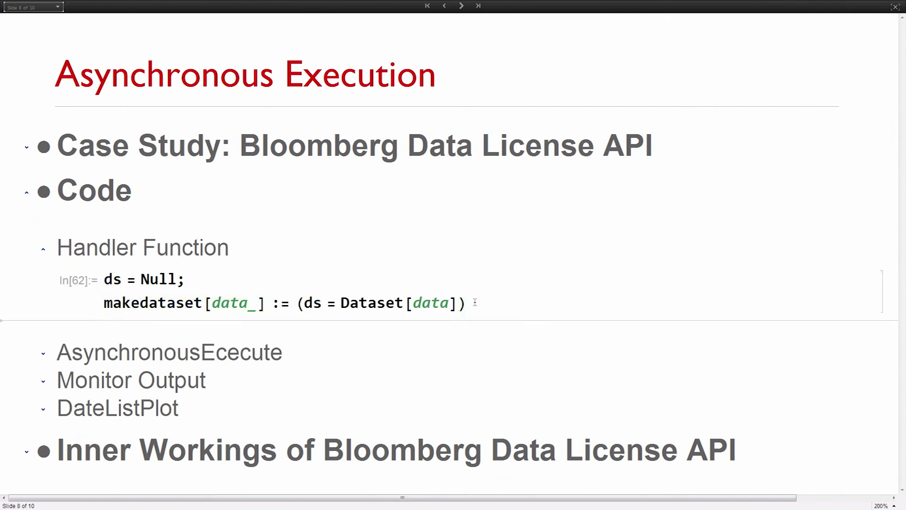
Expand the asynchronous execution code and evaluate the BloombergDataLicense query for MSFT US Equity PX_LAST with the makedataset handler
{"action": "left_click", "coordinate": [43, 353]}
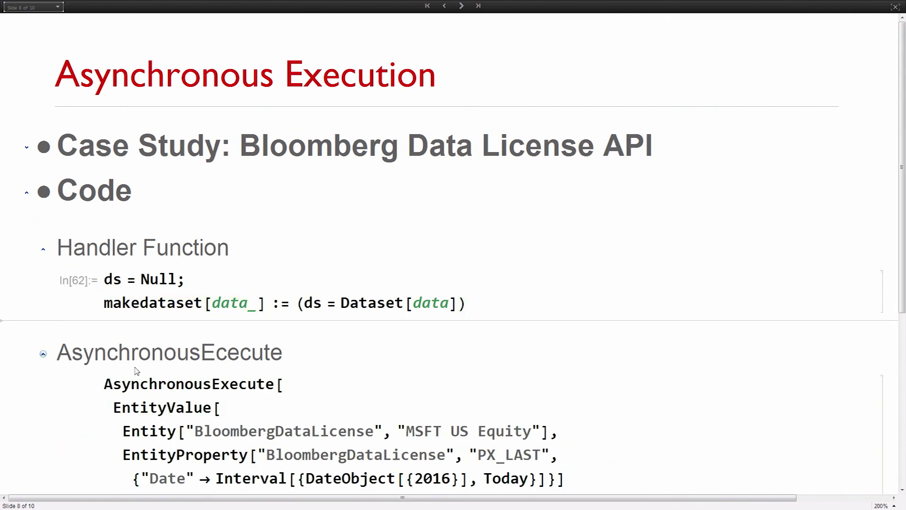
{"action": "double_click", "coordinate": [460, 431]}
{"action": "key", "text": "shift+Return"}
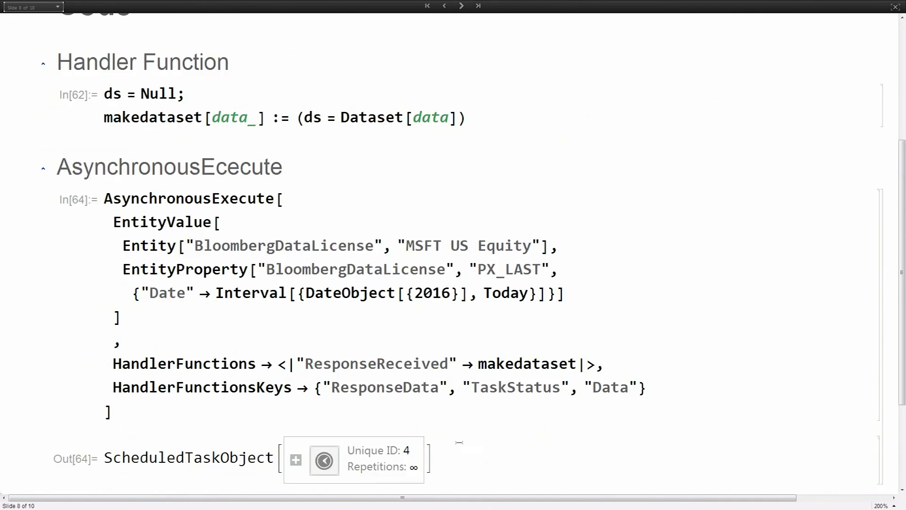
Expand Monitor Output, evaluate Dynamic[ds], and leave the full-screen presentation
{"action": "scroll", "coordinate": [347, 436], "scroll_direction": "down", "scroll_amount": 3}
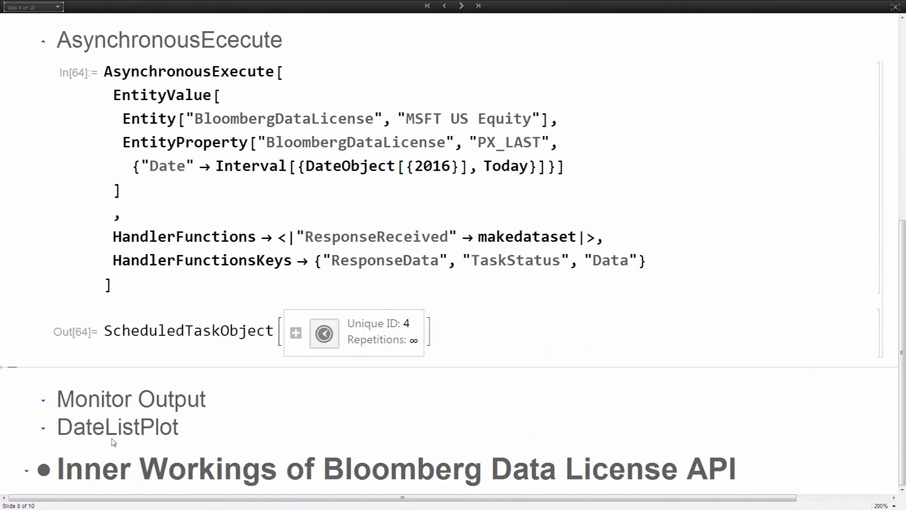
{"action": "left_click", "coordinate": [43, 401]}
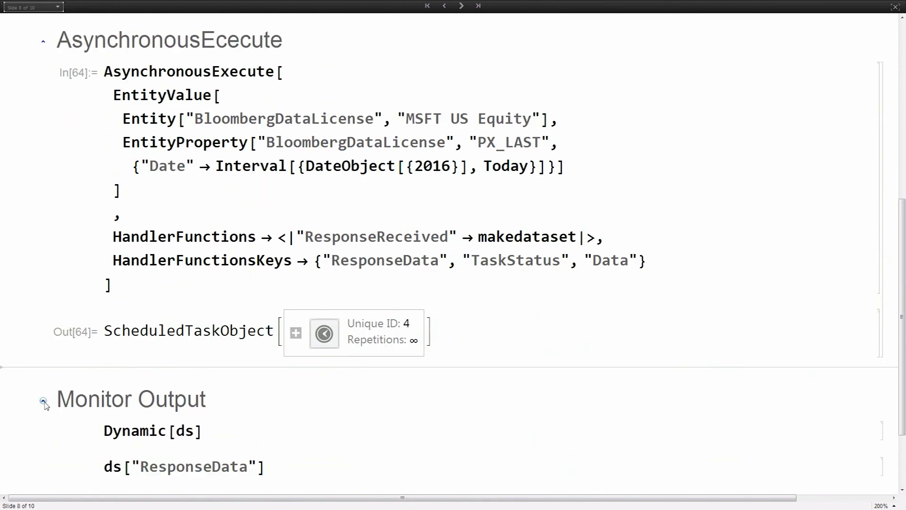
{"action": "scroll", "coordinate": [238, 415], "scroll_direction": "down", "scroll_amount": 2}
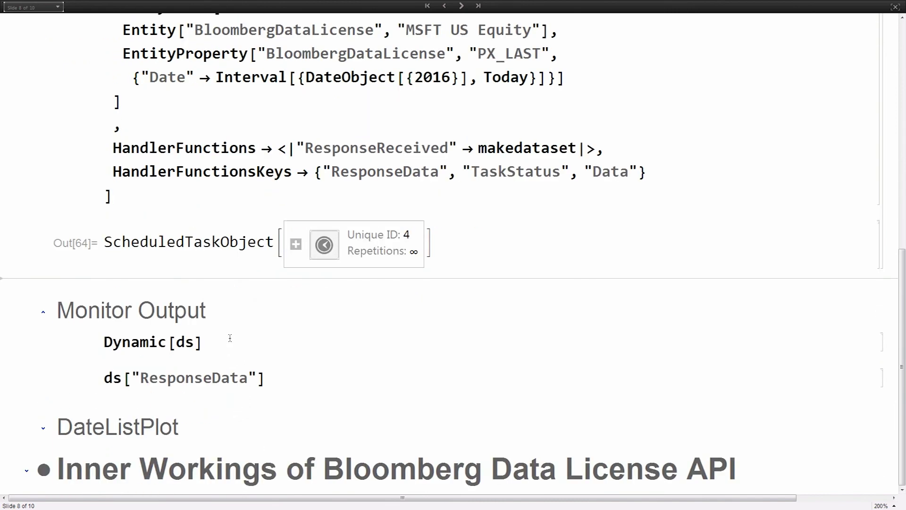
{"action": "left_click", "coordinate": [230, 338]}
{"action": "key", "text": "shift+Return"}
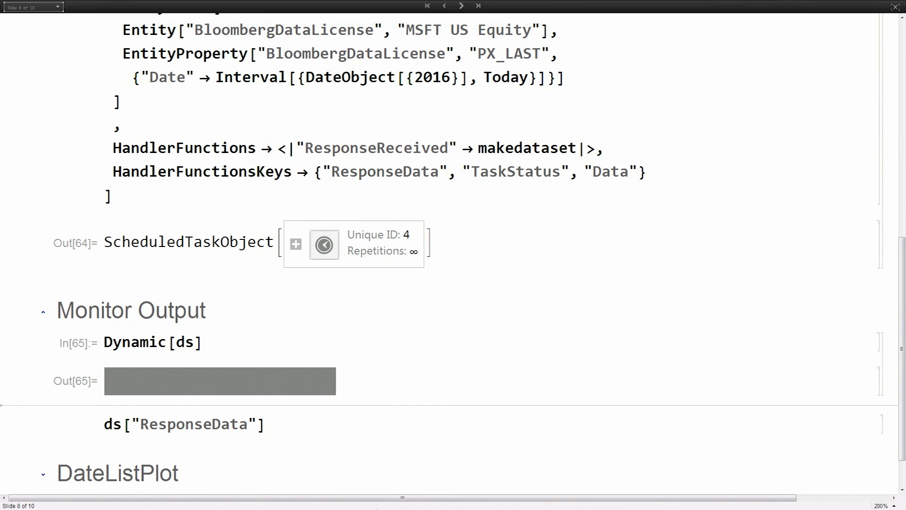
{"action": "left_click", "coordinate": [894, 8]}
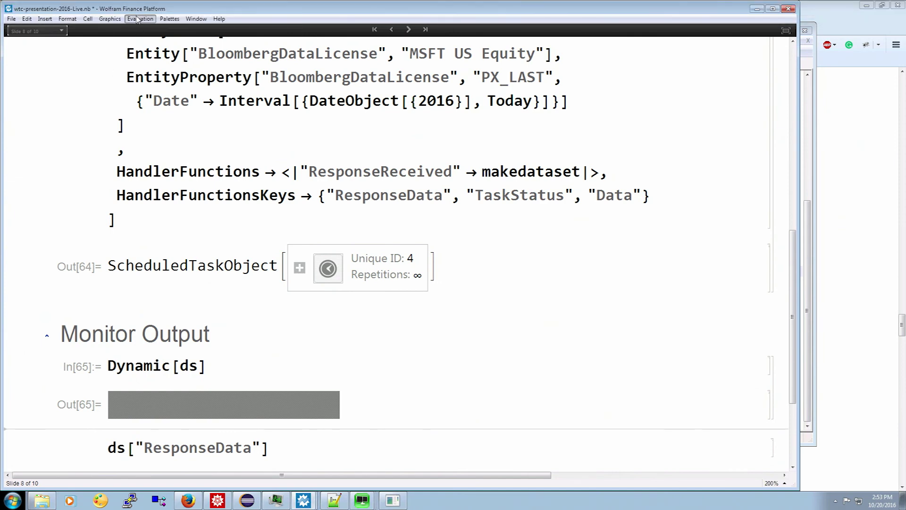
Enable dynamic updating for the notebook so the Dynamic[ds] output refreshes, and return to the full-screen presentation
{"action": "left_click", "coordinate": [137, 20]}
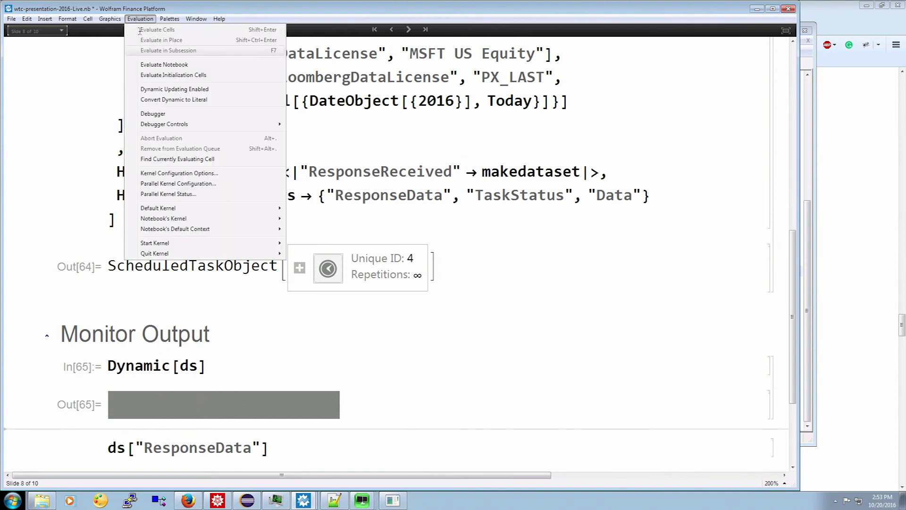
{"action": "left_click", "coordinate": [183, 89]}
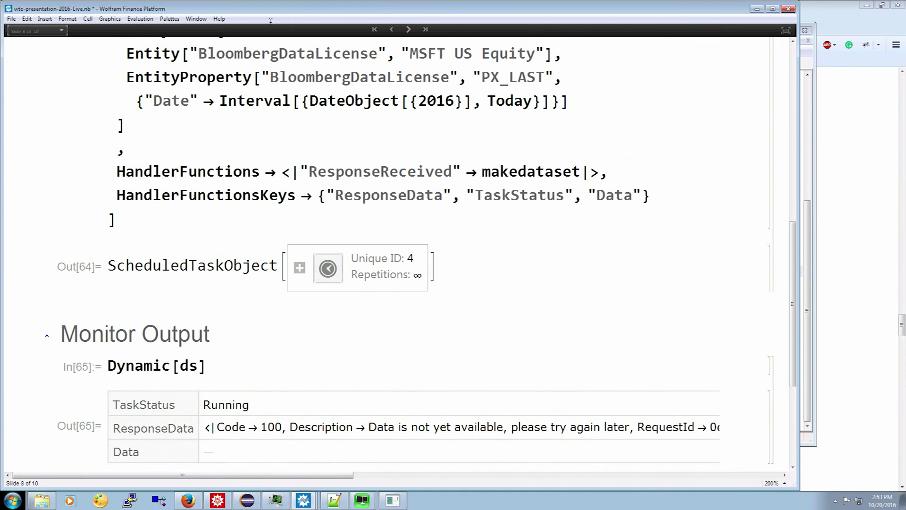
{"action": "left_click", "coordinate": [786, 31]}
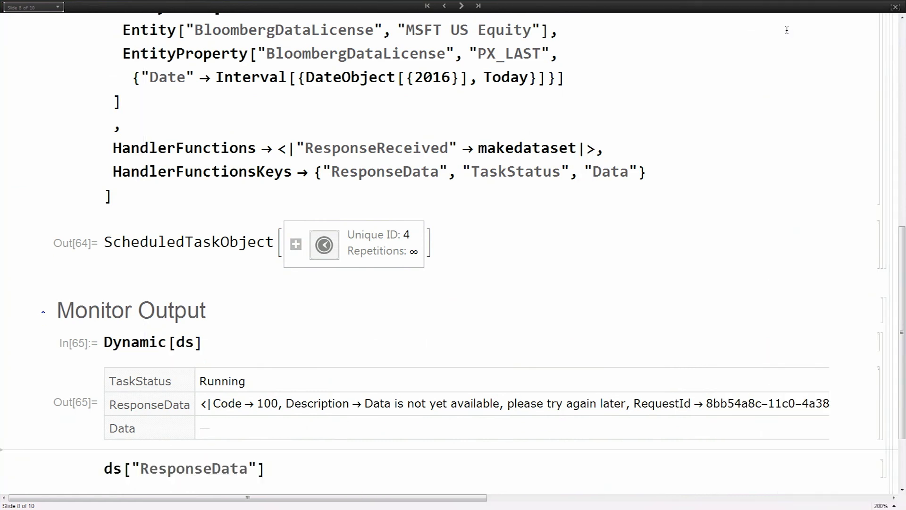
Expand the Inner Workings of Bloomberg Data License API section and examine its request flowchart
{"action": "scroll", "coordinate": [786, 30], "scroll_direction": "down", "scroll_amount": 2}
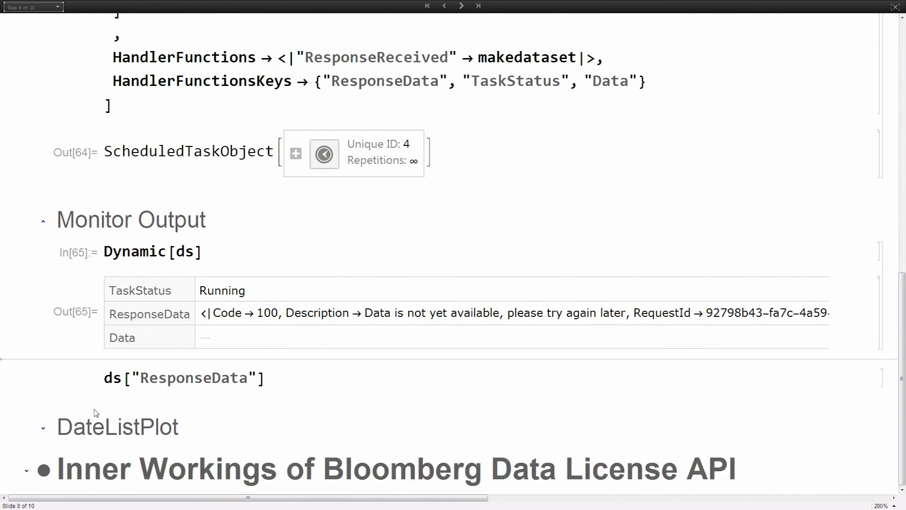
{"action": "left_click", "coordinate": [26, 472]}
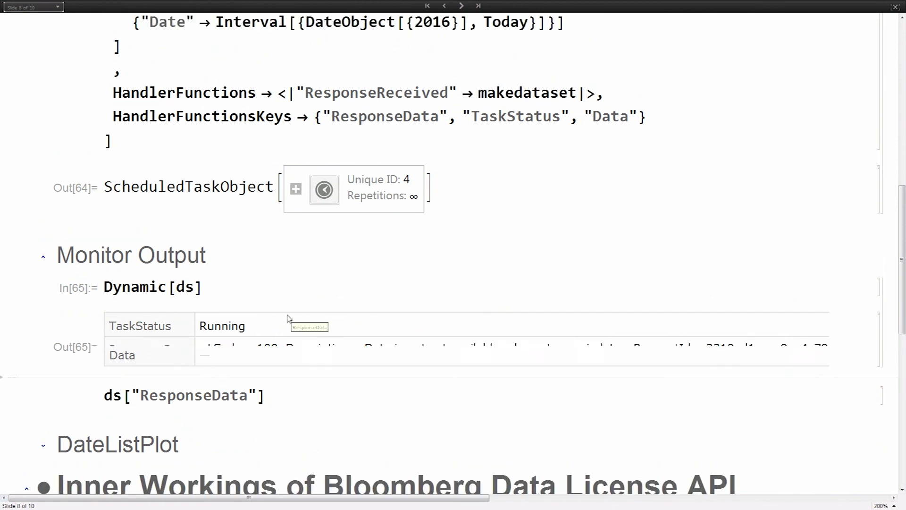
{"action": "scroll", "coordinate": [302, 318], "scroll_direction": "down", "scroll_amount": 8}
{"action": "scroll", "coordinate": [289, 319], "scroll_direction": "down", "scroll_amount": 1}
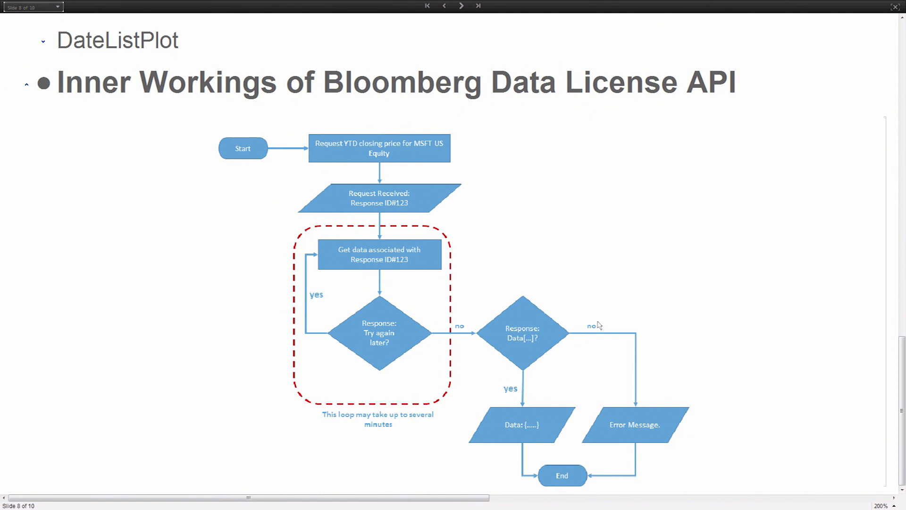
Review the Dynamic[ds] output under Monitor Output, then expand the DateListPlot section and evaluate DateListPlot[ds["Data"]]
{"action": "scroll", "coordinate": [597, 325], "scroll_direction": "up", "scroll_amount": 7}
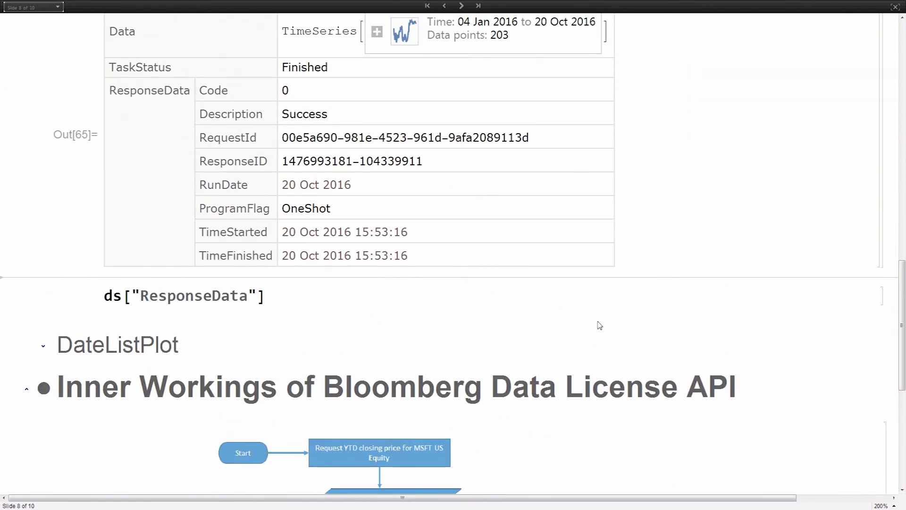
{"action": "scroll", "coordinate": [599, 325], "scroll_direction": "up", "scroll_amount": 1}
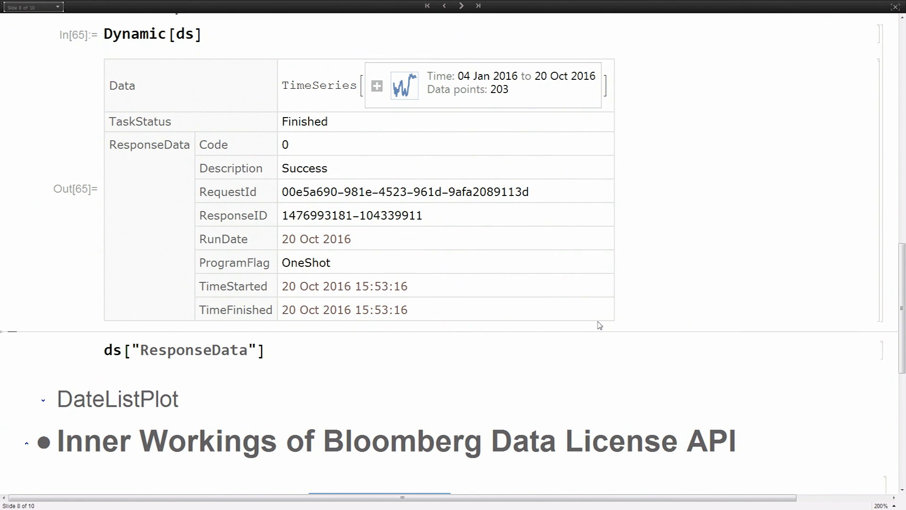
{"action": "left_click", "coordinate": [276, 353]}
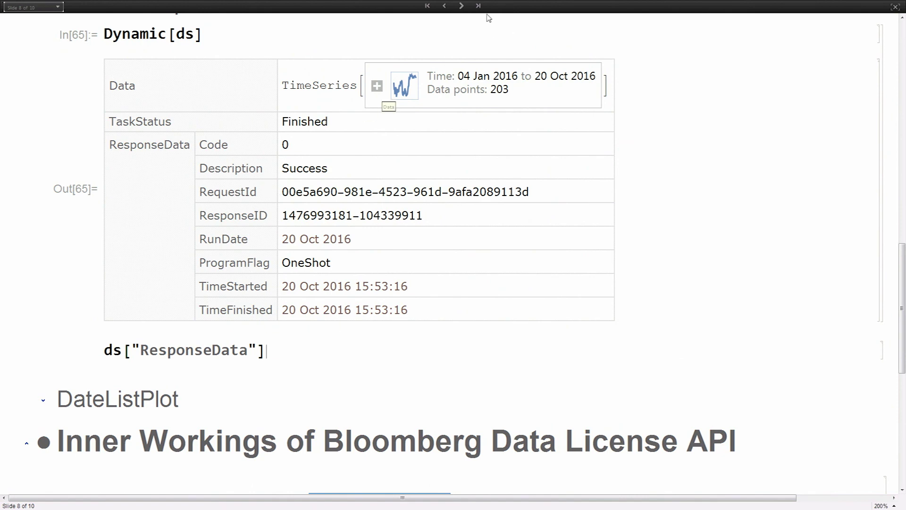
{"action": "left_click", "coordinate": [43, 400]}
{"action": "left_click", "coordinate": [323, 430]}
{"action": "key", "text": "shift+Return"}
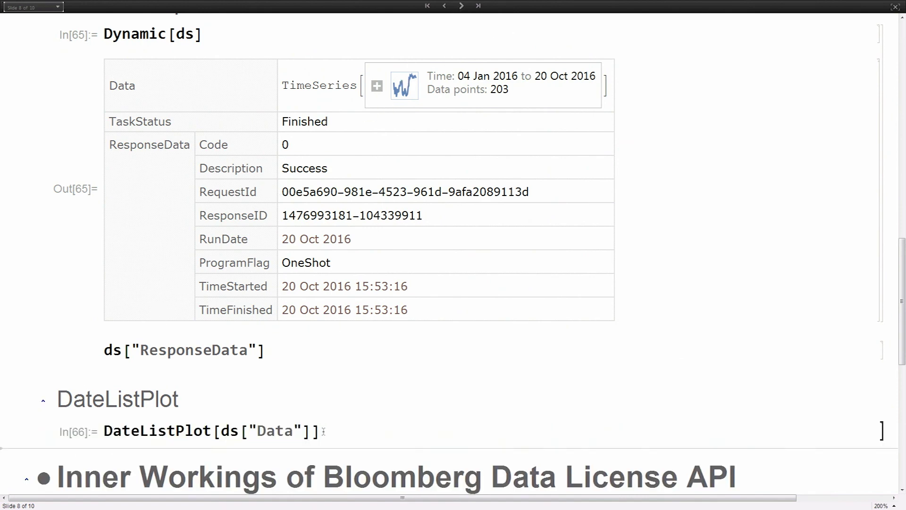
{"action": "scroll", "coordinate": [325, 435], "scroll_direction": "down", "scroll_amount": 3}
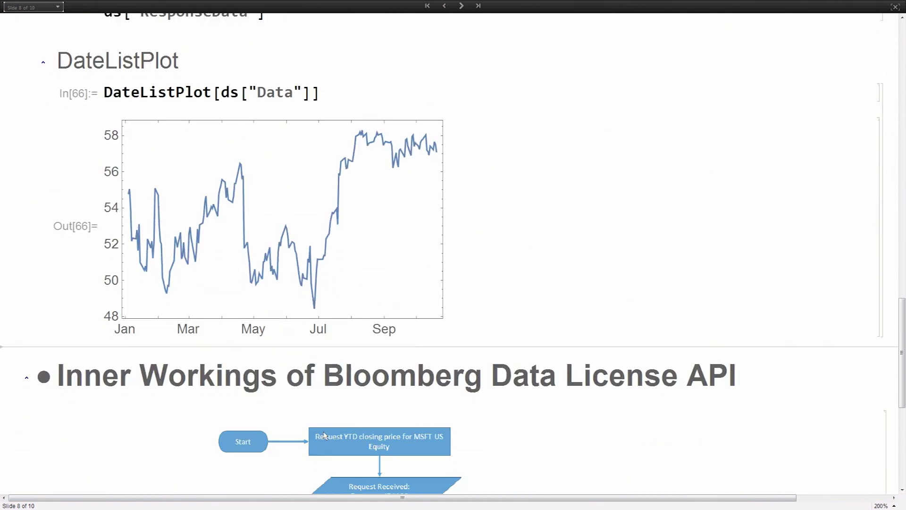
Advance to the EntityDeploy slide, expand its Retrieve Schedule and Code sections, and examine the daily ScheduledTask code
{"action": "left_click", "coordinate": [461, 7]}
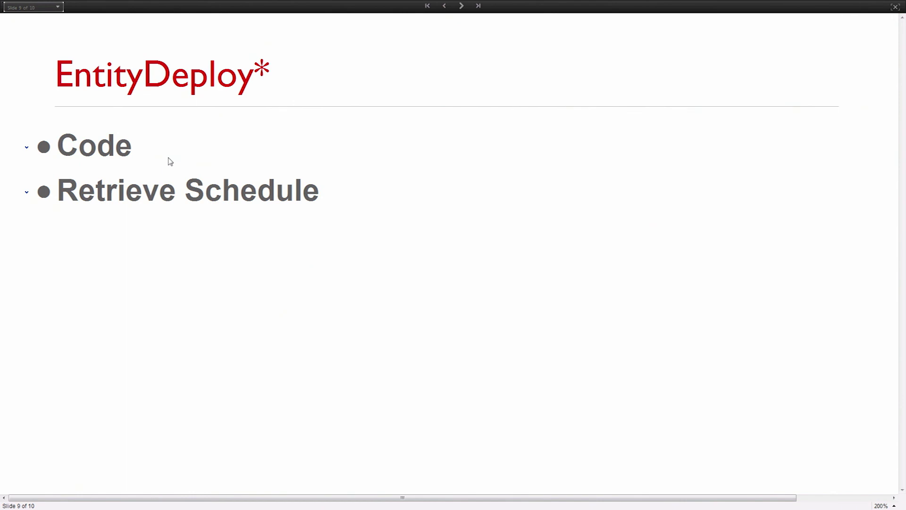
{"action": "left_click", "coordinate": [26, 193]}
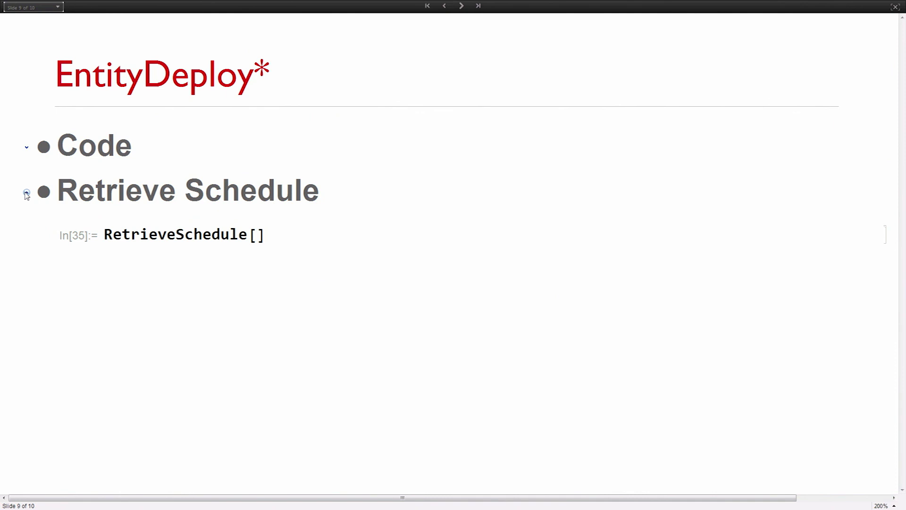
{"action": "left_click", "coordinate": [28, 148]}
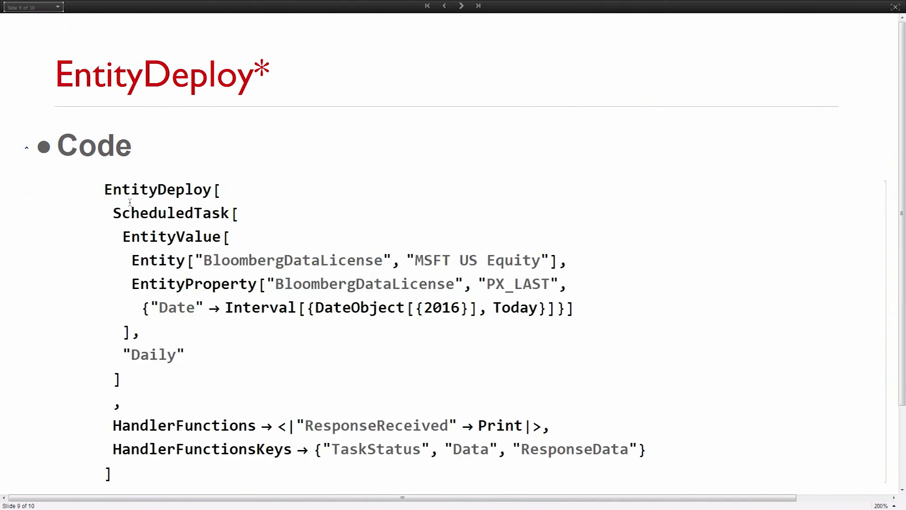
{"action": "scroll", "coordinate": [129, 203], "scroll_direction": "down", "scroll_amount": 3}
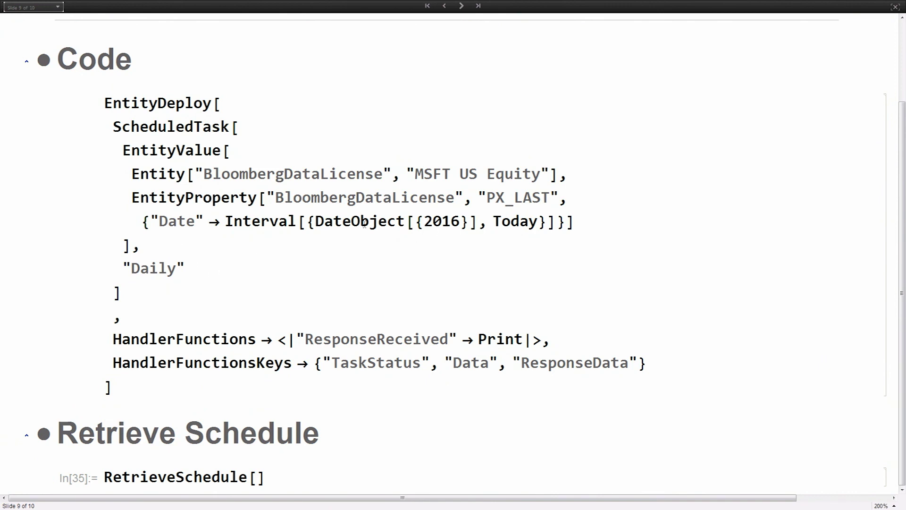
{"action": "left_click", "coordinate": [521, 218]}
{"action": "left_click", "coordinate": [26, 63]}
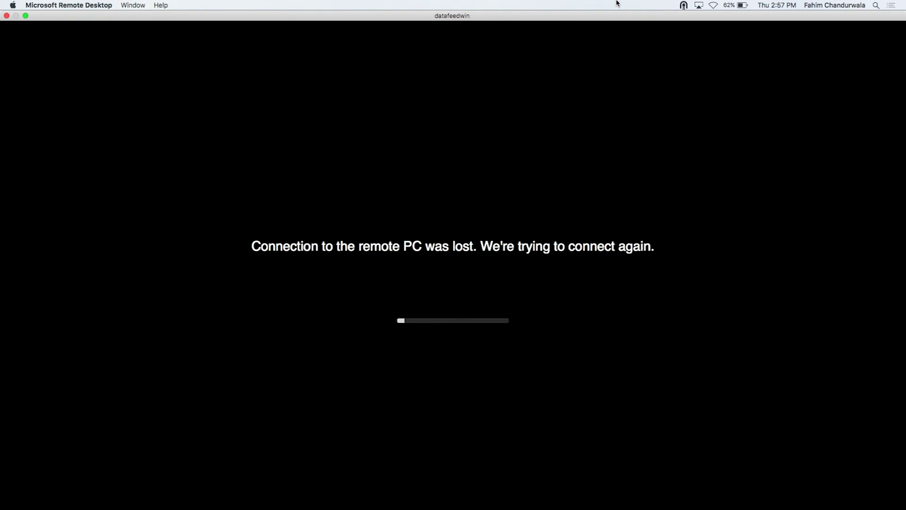
Check the wolfram-vpn connection status in Tunnelblick, leaving the connection settings untouched
{"action": "left_click", "coordinate": [684, 5]}
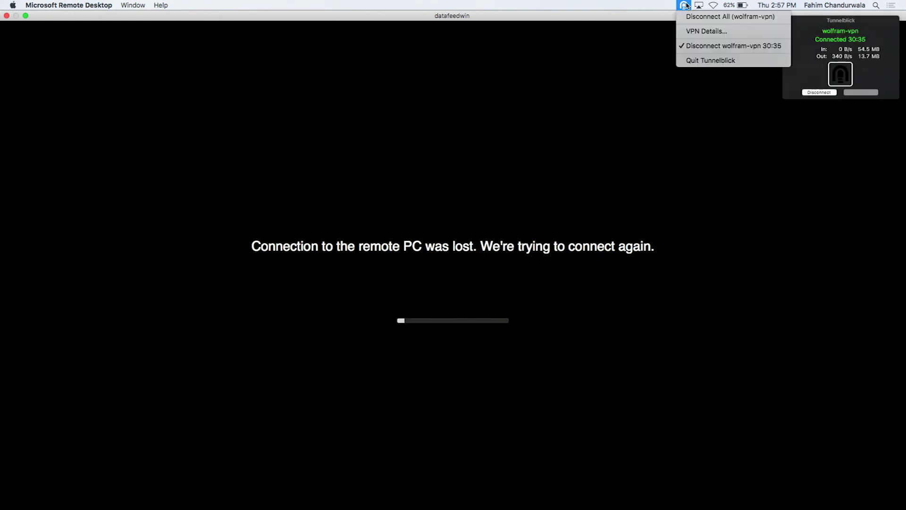
{"action": "left_click", "coordinate": [745, 143]}
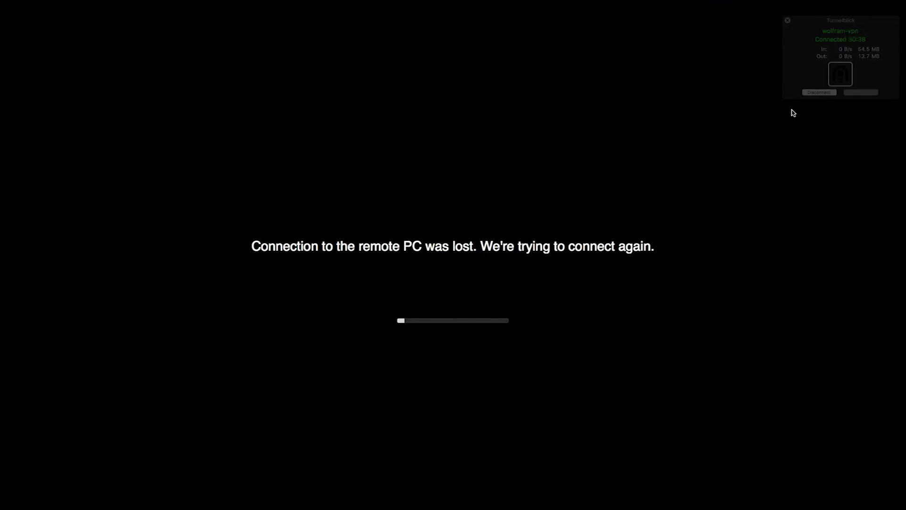